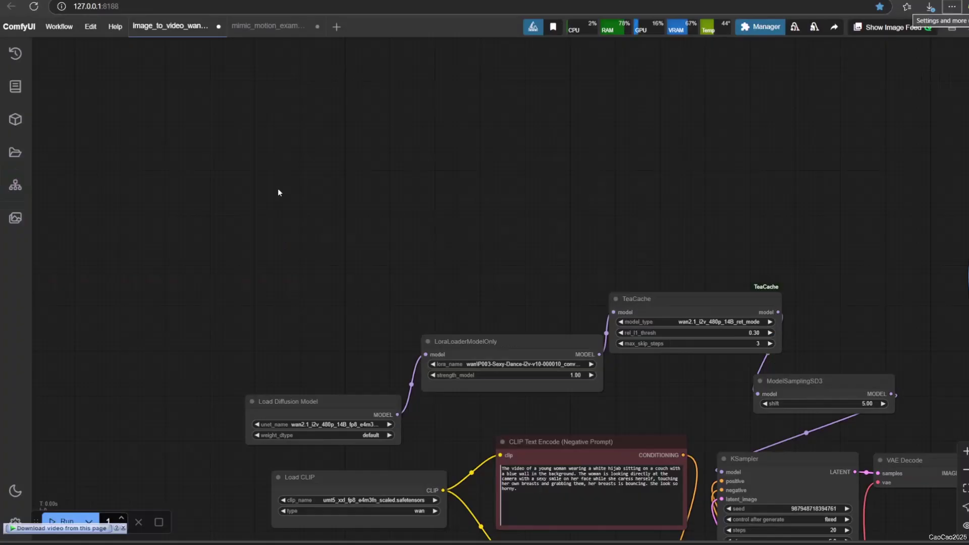
Start a new blank Unsaved Workflow tab from the Workflow menu.
left_click(56, 26)
left_click(65, 45)
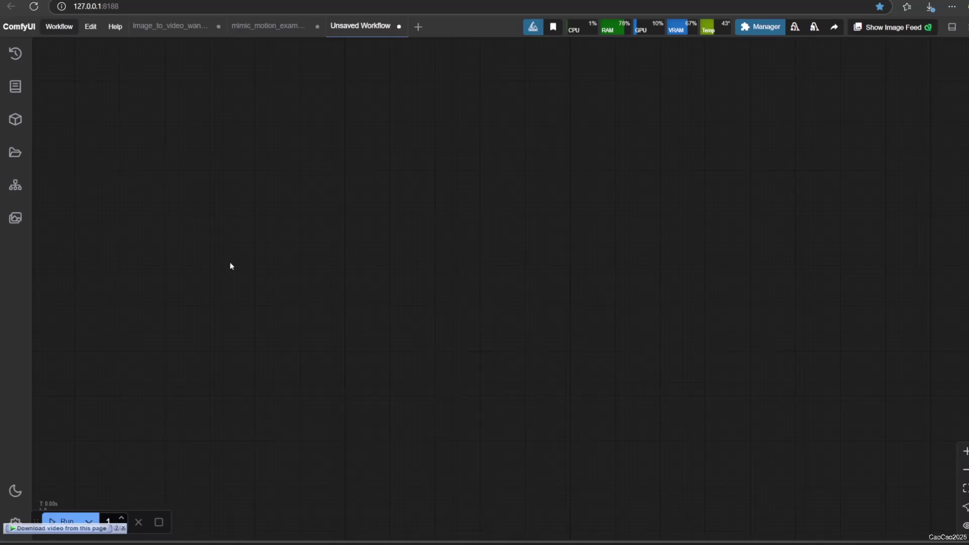
Add a Load Checkpoint node to the empty canvas and bring it into view.
double_click(231, 263)
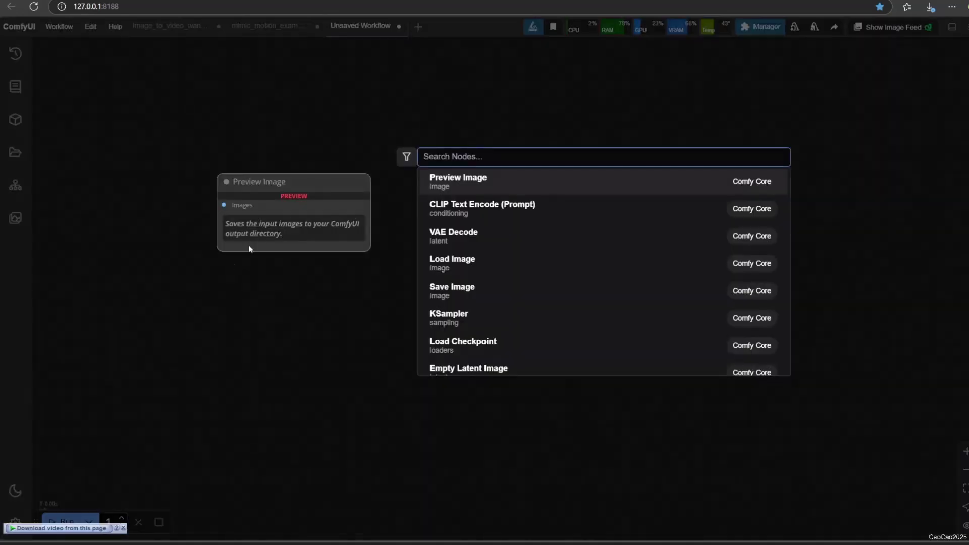
type("LOAD CHEC")
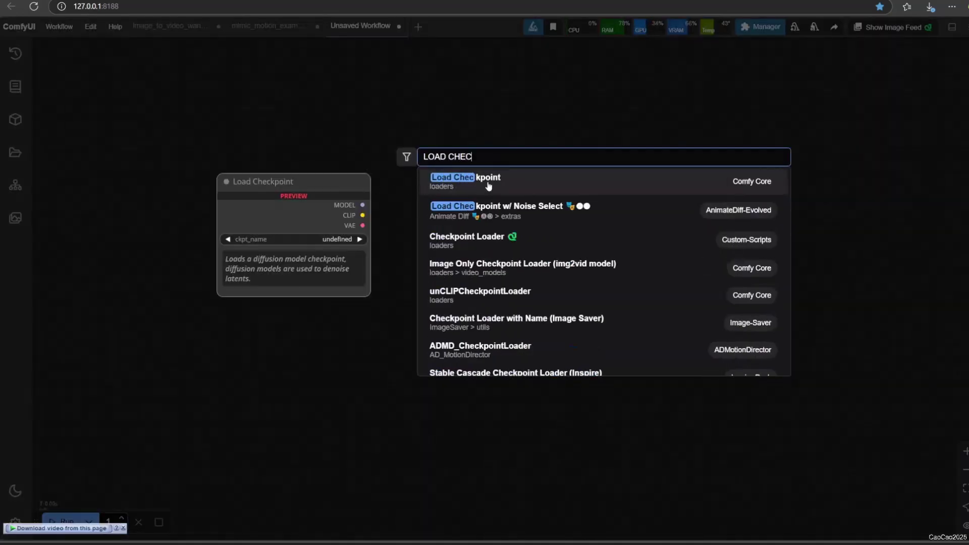
key("Return")
scroll(273, 343, "up", 10)
left_click_drag(281, 335, 247, 415)
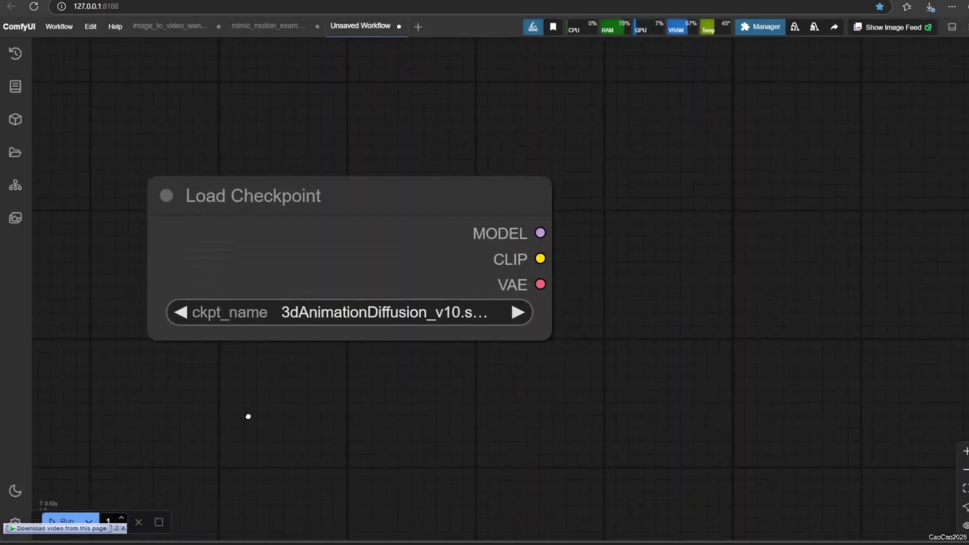
Switch the Load Checkpoint ckpt_name to realisian_v60.safetensors.
left_click(404, 314)
type("REALISI")
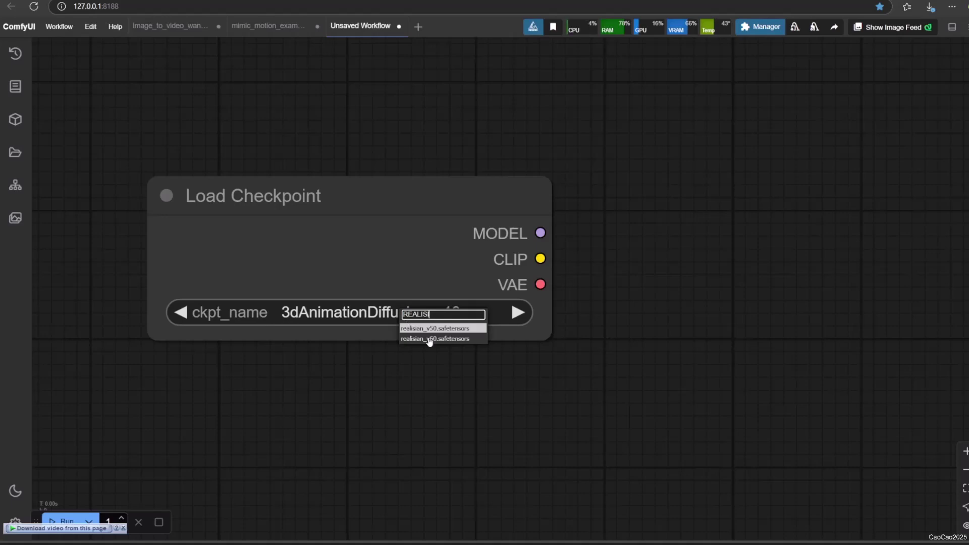
left_click(431, 339)
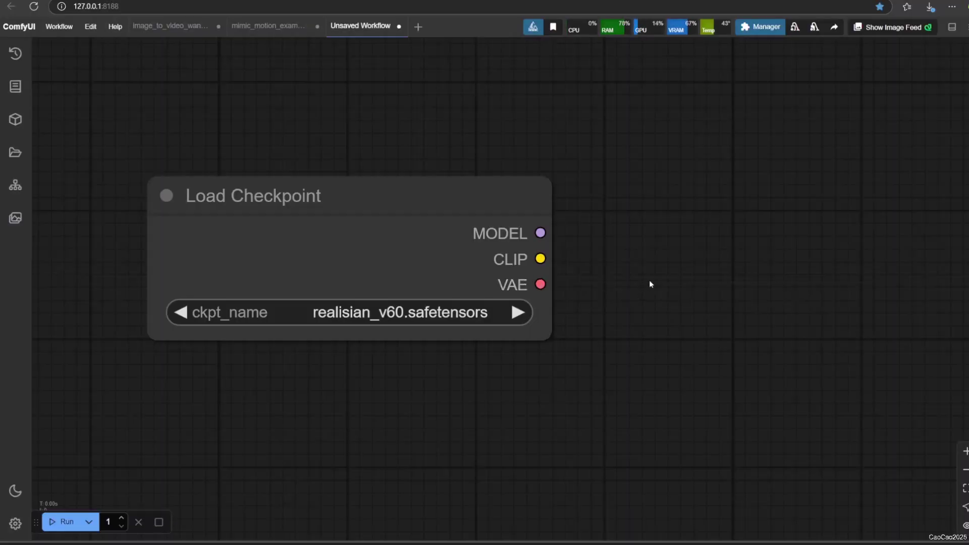
Add a CLIP Text Encode node and place a duplicate of it just below.
double_click(650, 284)
type("text e")
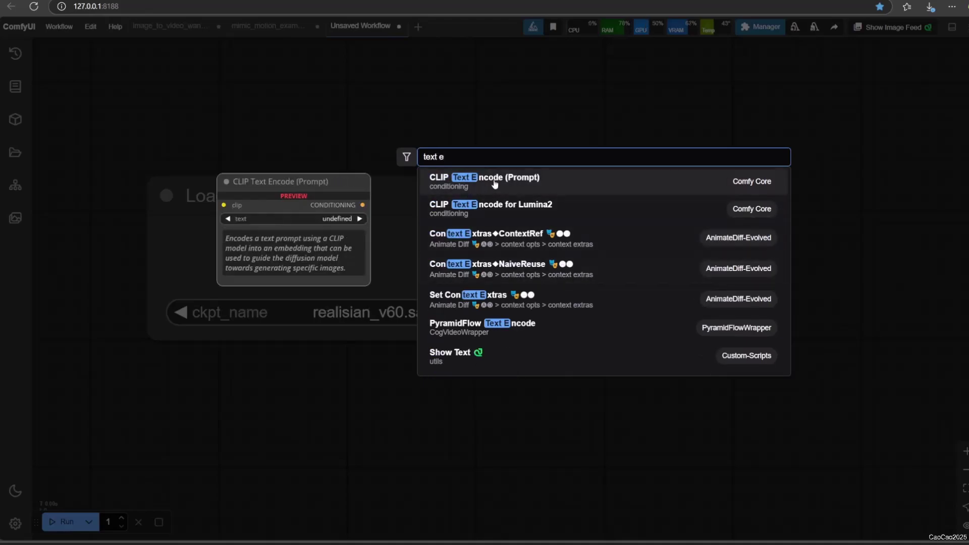
left_click(495, 181)
left_click_drag(677, 258, 649, 204)
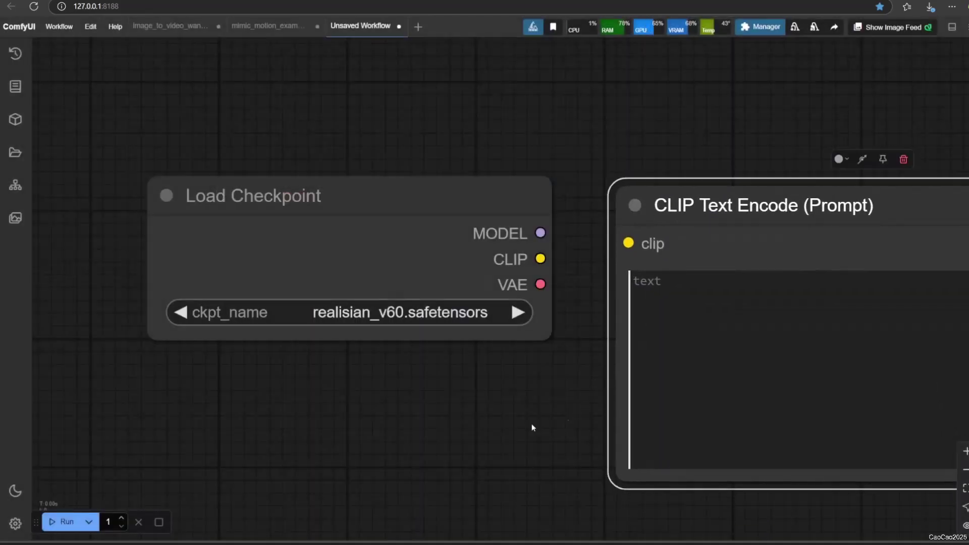
scroll(323, 404, "right", 5)
scroll(450, 461, "up", 2)
scroll(539, 241, "down", 2)
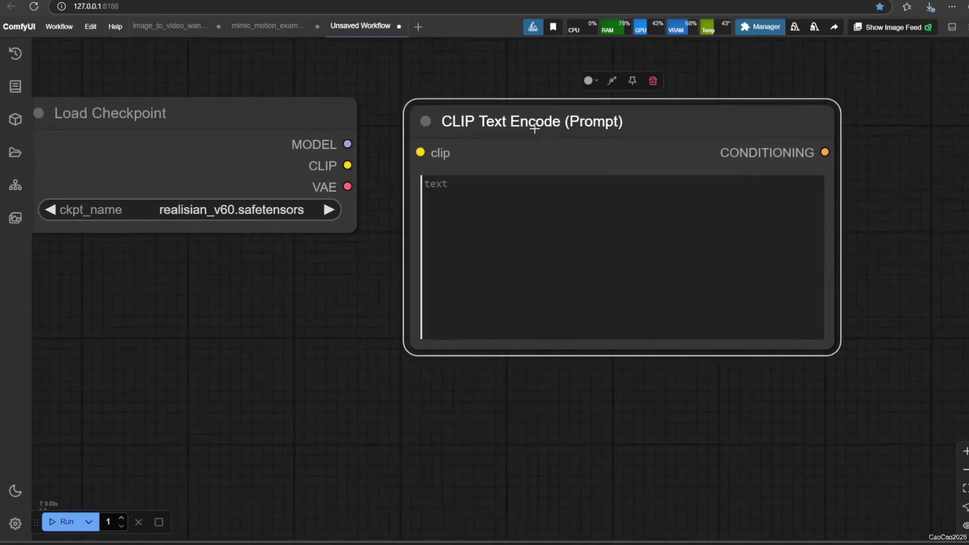
key("ctrl+c")
key("ctrl+v")
left_click_drag(584, 163, 461, 393)
left_click_drag(341, 405, 189, 438)
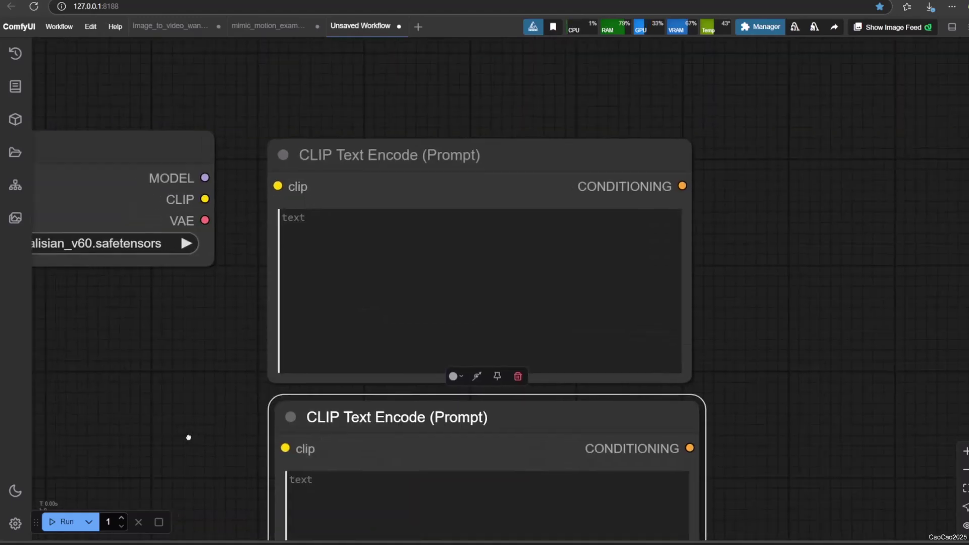
Retitle the upper node 'Positive Prompt' and the lower node 'Negative Prompt'.
right_click(450, 152)
left_click(468, 299)
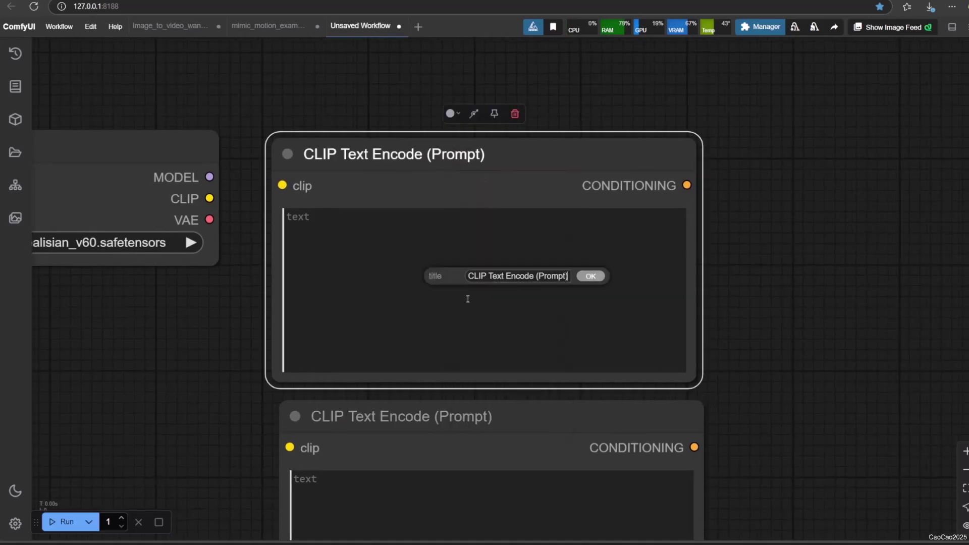
triple_click(535, 278)
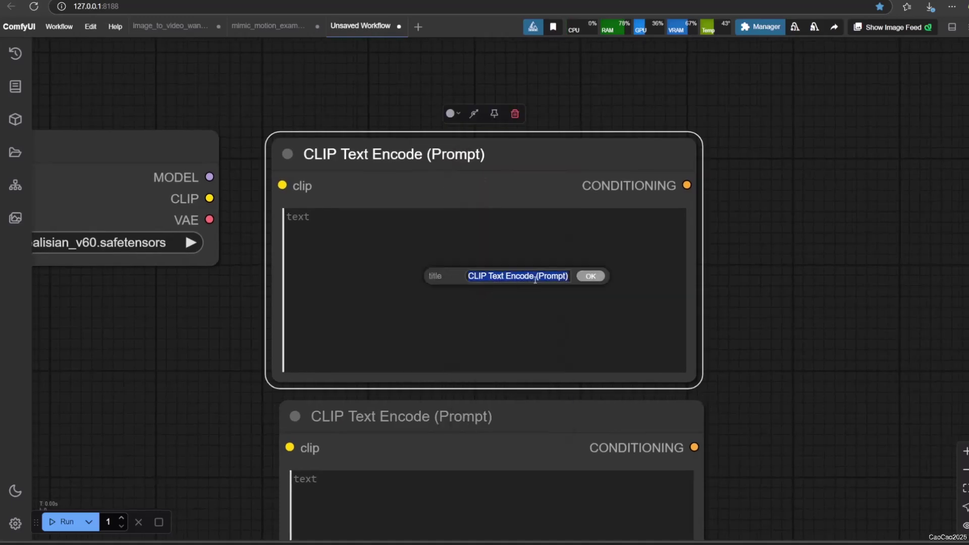
type("Positive Prompt")
key("Return")
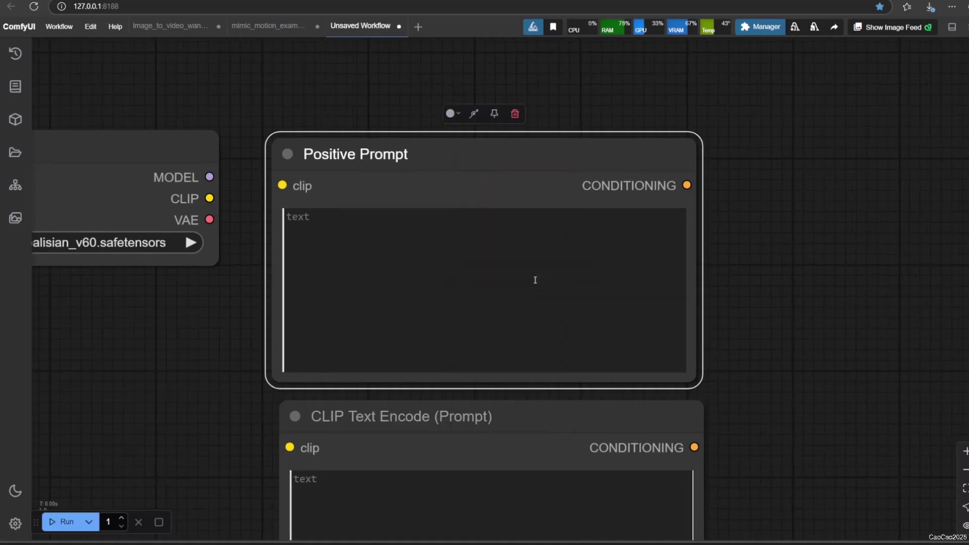
right_click(417, 417)
left_click(457, 386)
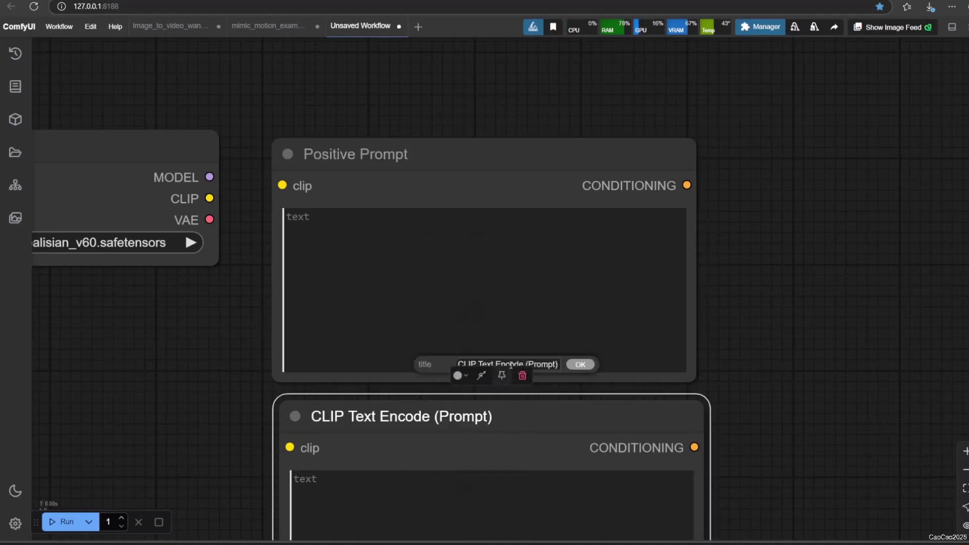
triple_click(553, 364)
type("Negative Prompt")
key("Return")
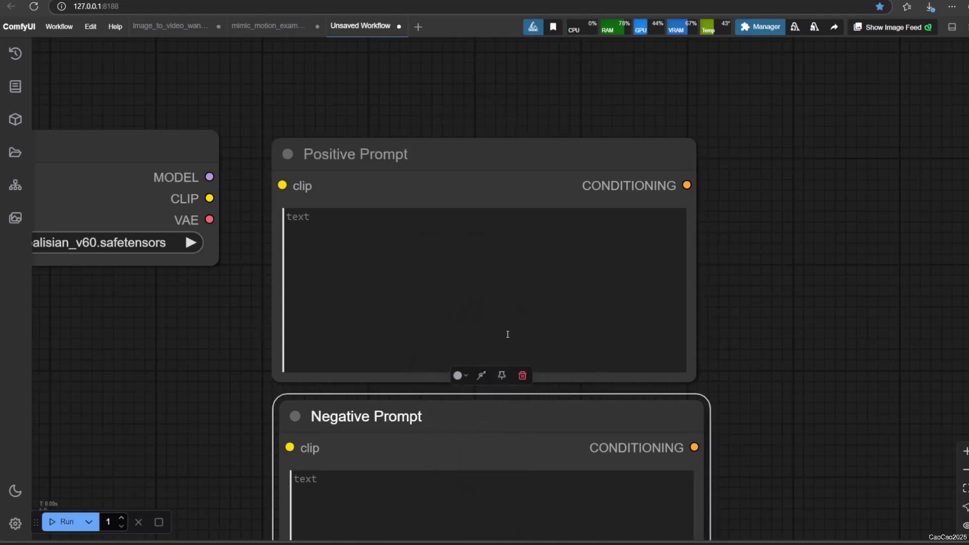
Colour the Positive Prompt node green and the Negative Prompt node red.
left_click(357, 160)
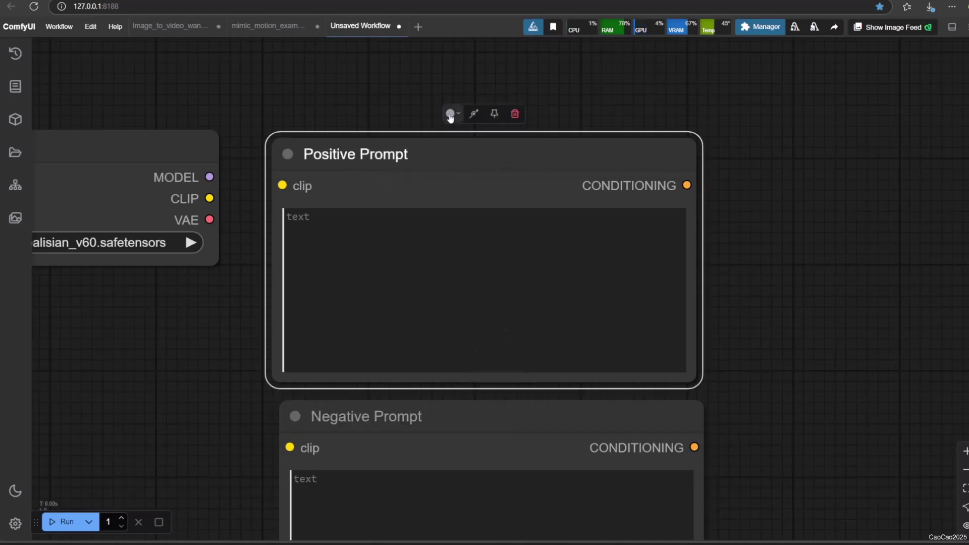
left_click(449, 113)
left_click(434, 93)
scroll(167, 283, "down", 3)
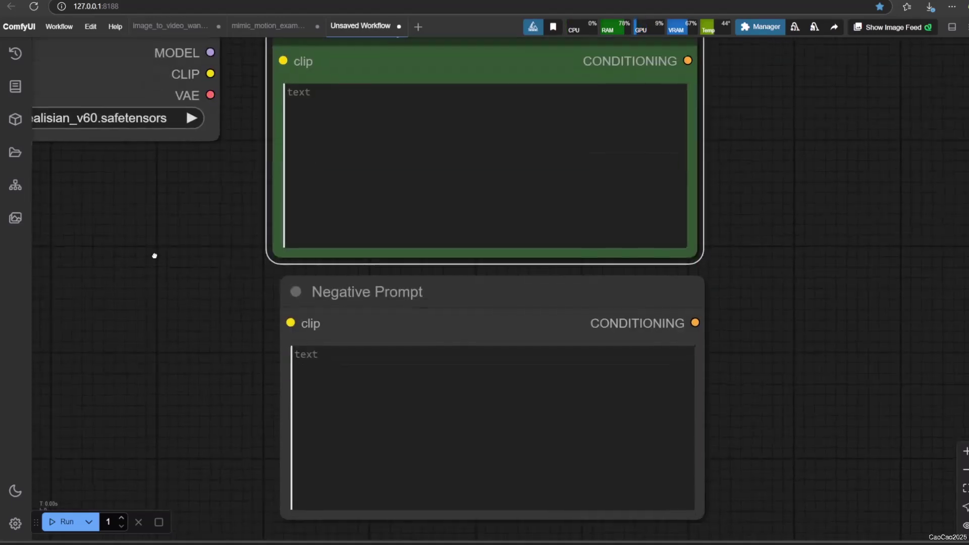
left_click(361, 286)
left_click(463, 252)
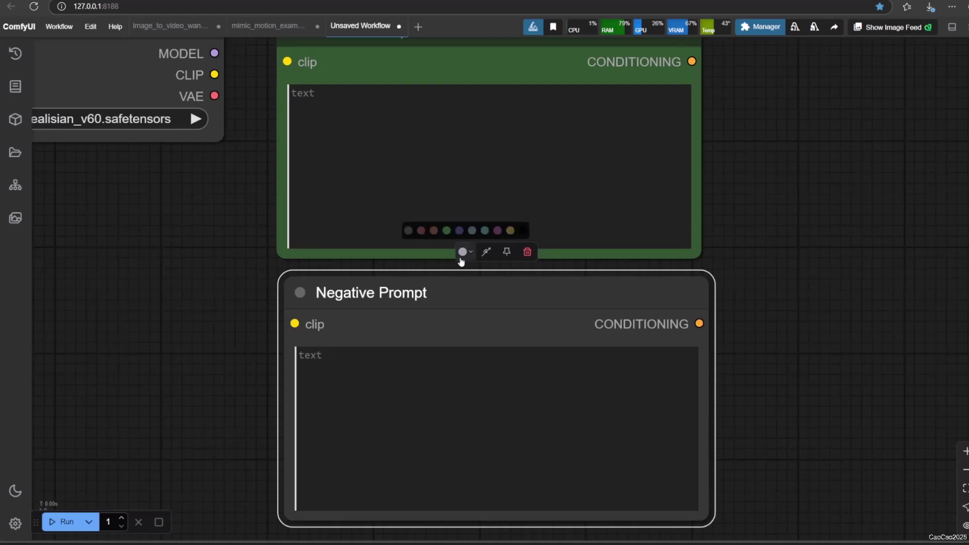
left_click(421, 230)
left_click_drag(163, 316, 193, 360)
scroll(193, 360, "down", 3)
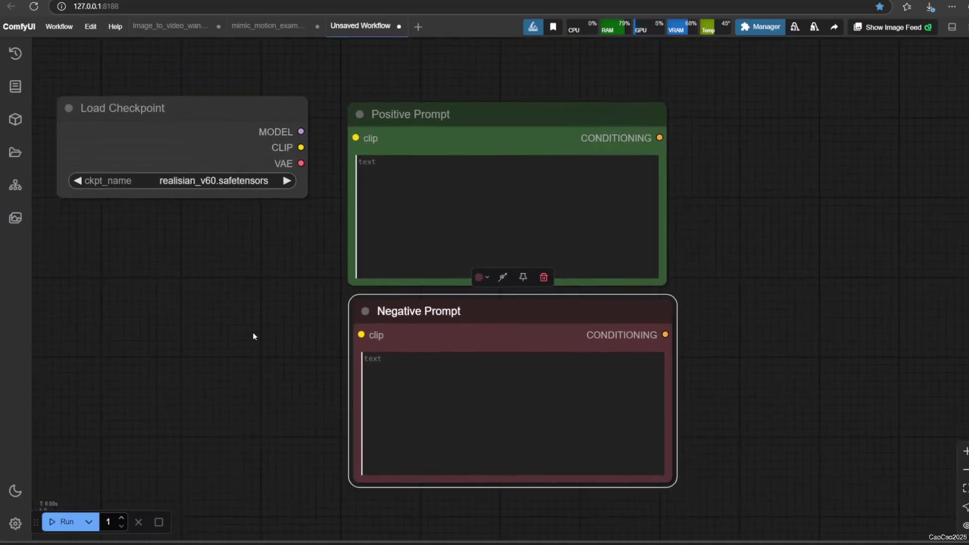
Paste the realistic dark-red-haired girl portrait description into the Positive Prompt.
scroll(310, 361, "up", 2)
left_click(418, 182)
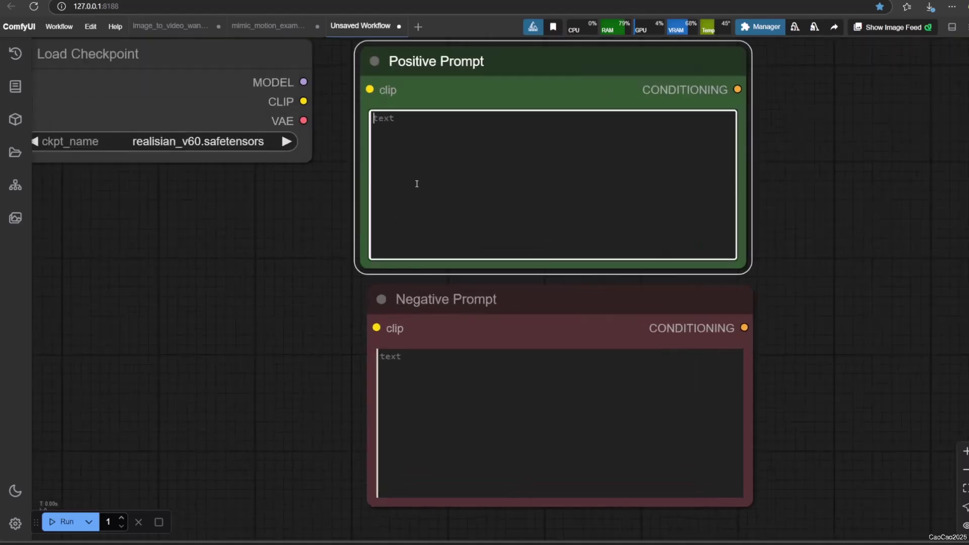
key("ctrl+v")
Paste the negative terms beginning with bad-picture-chill-75v into the Negative Prompt.
left_click_drag(227, 288, 187, 336)
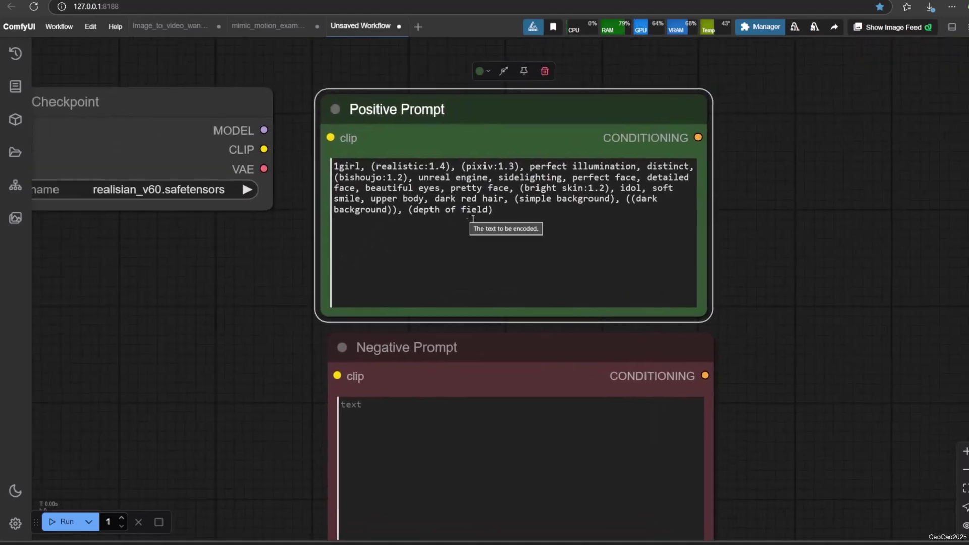
left_click(785, 318)
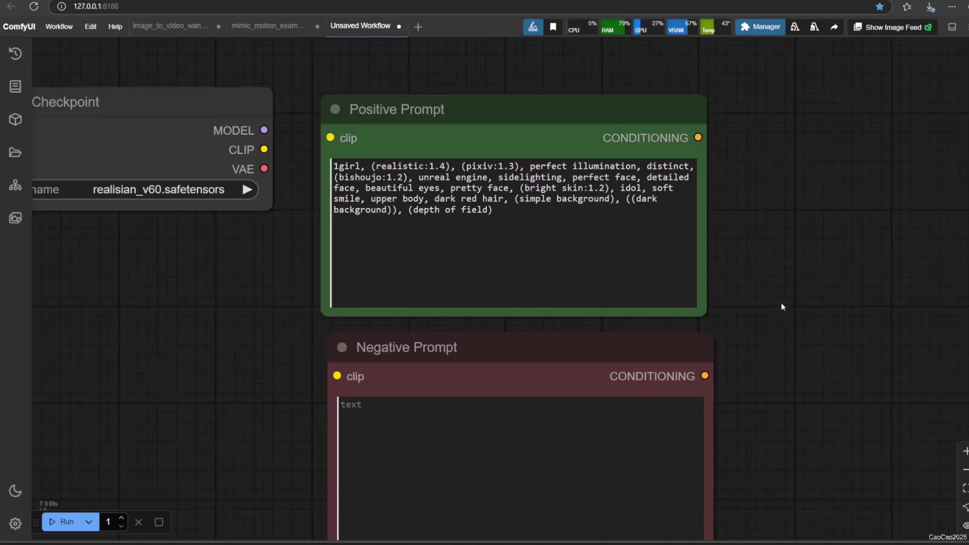
left_click(373, 469)
key("ctrl+v")
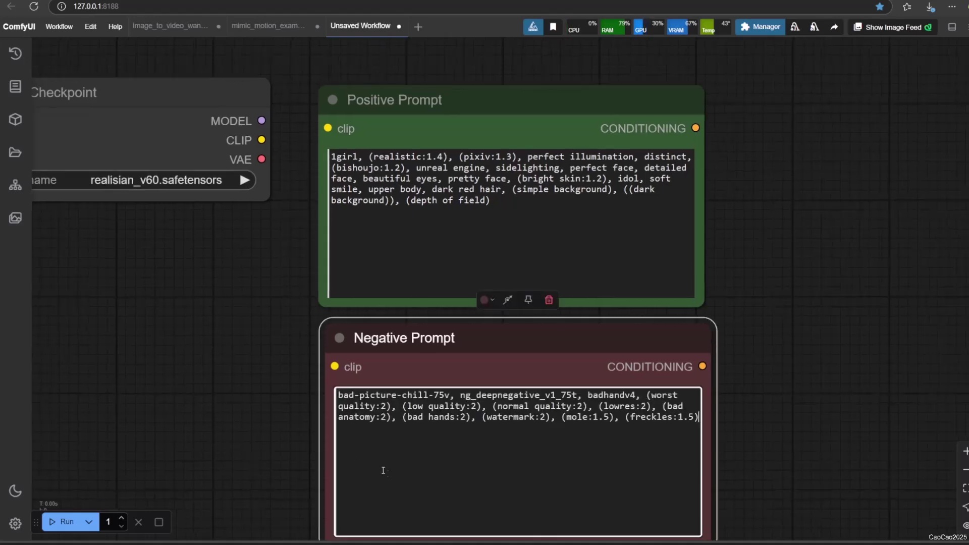
Link the Load Checkpoint CLIP output to the clip inputs of both prompt nodes.
left_click(239, 464)
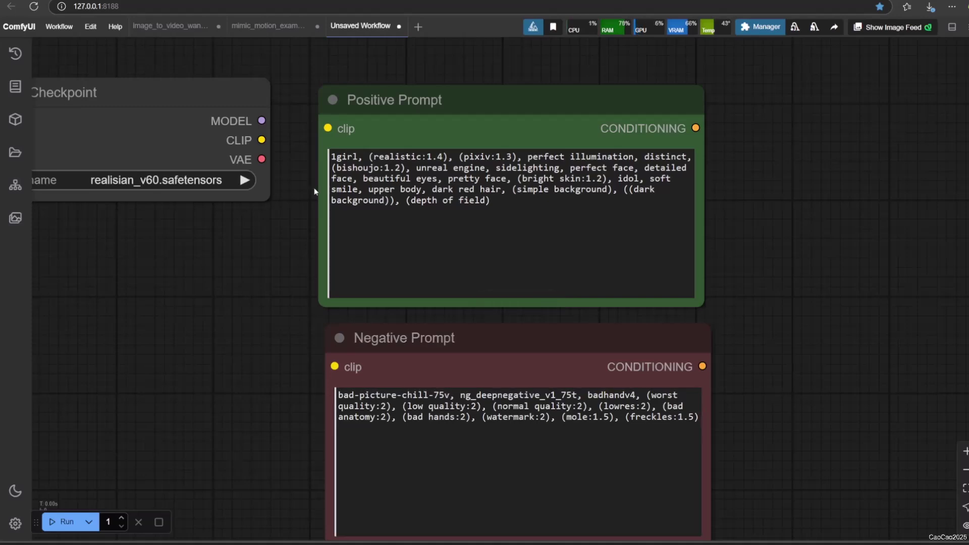
left_click_drag(261, 140, 327, 128)
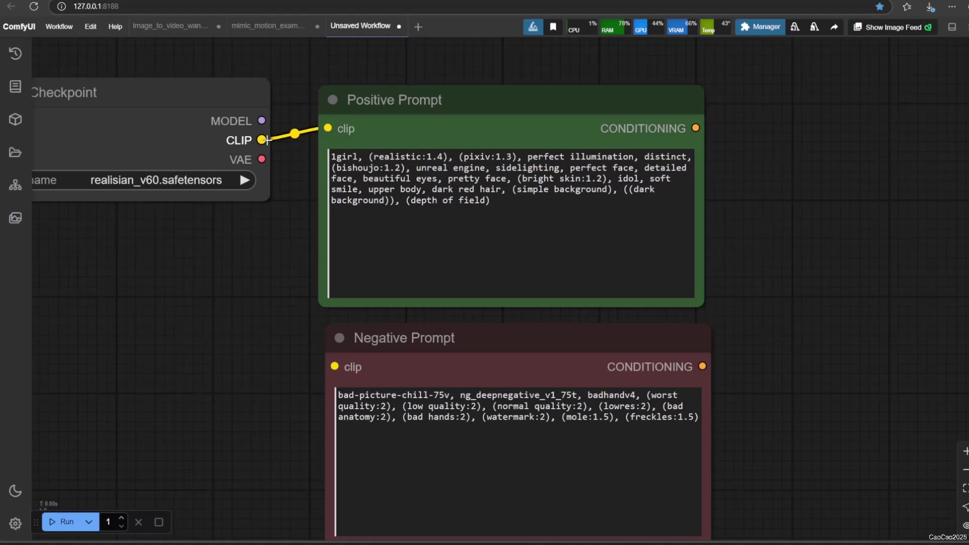
left_click_drag(266, 140, 335, 366)
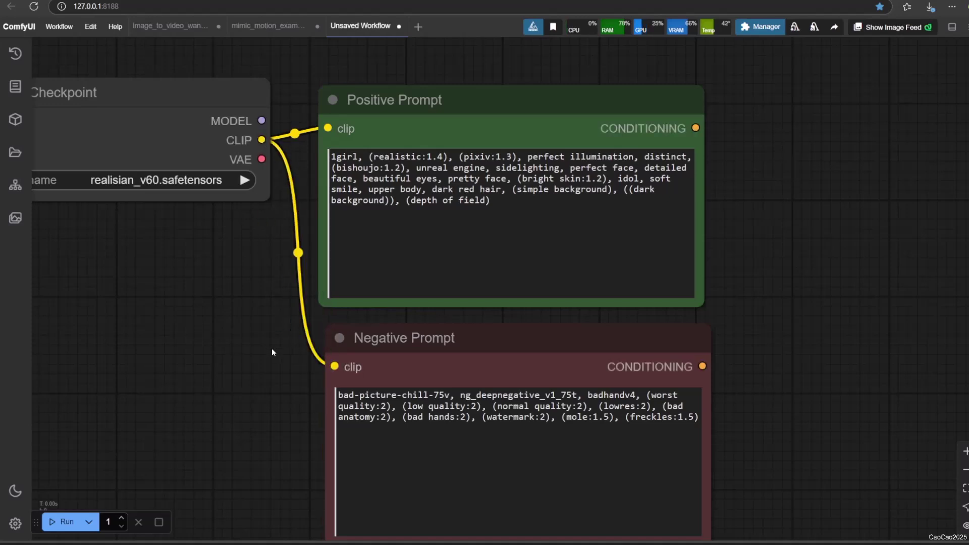
Add a KSampler and wire in the checkpoint MODEL plus positive and negative conditioning.
double_click(799, 254)
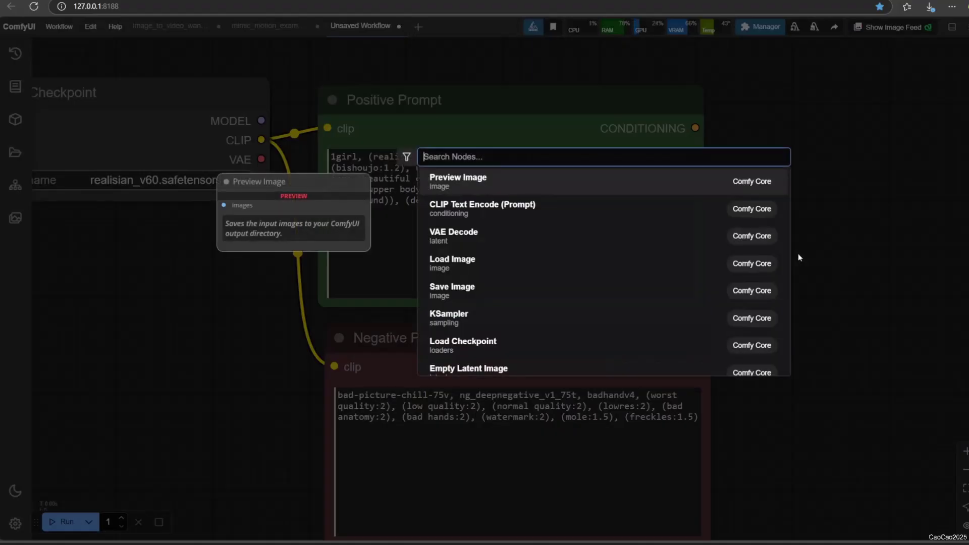
type("ksamp")
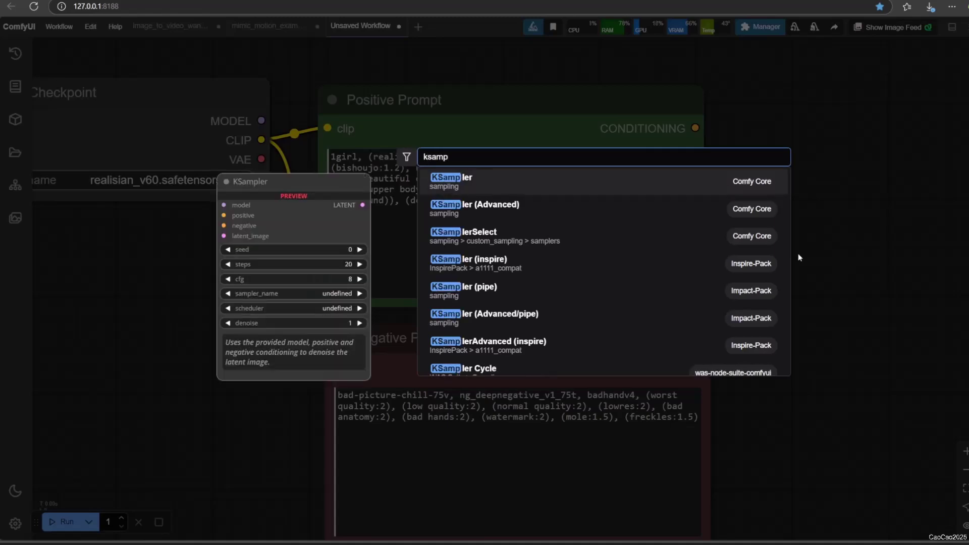
left_click(641, 182)
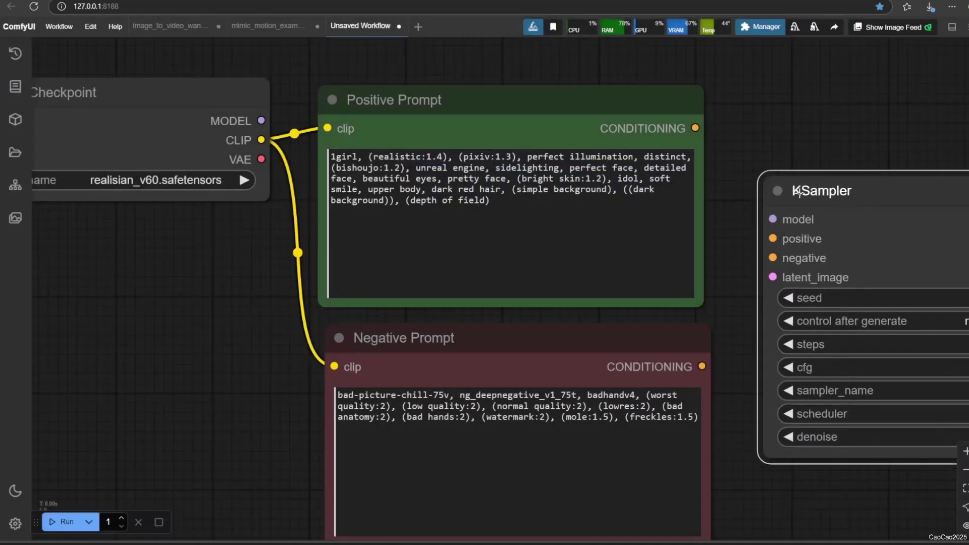
scroll(783, 182, "down", 2)
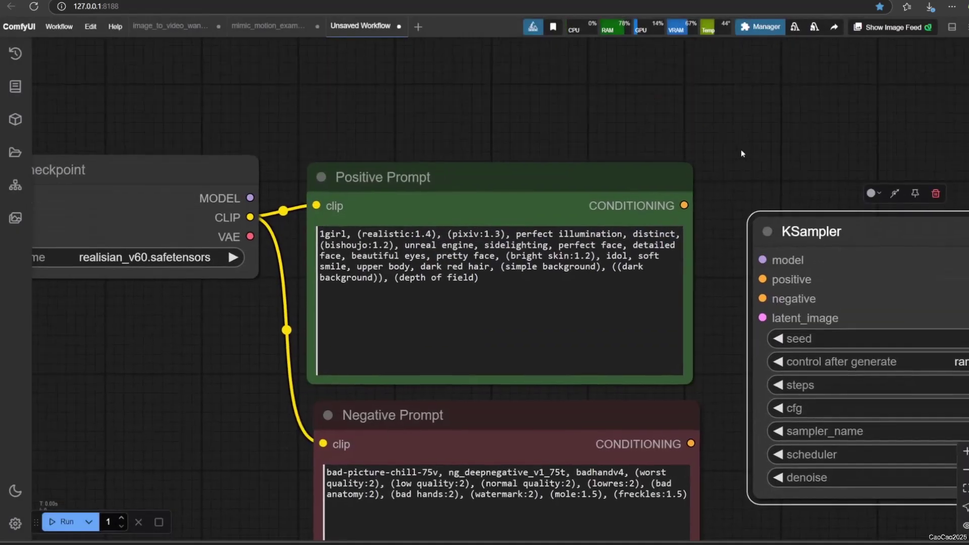
left_click_drag(768, 144, 632, 142)
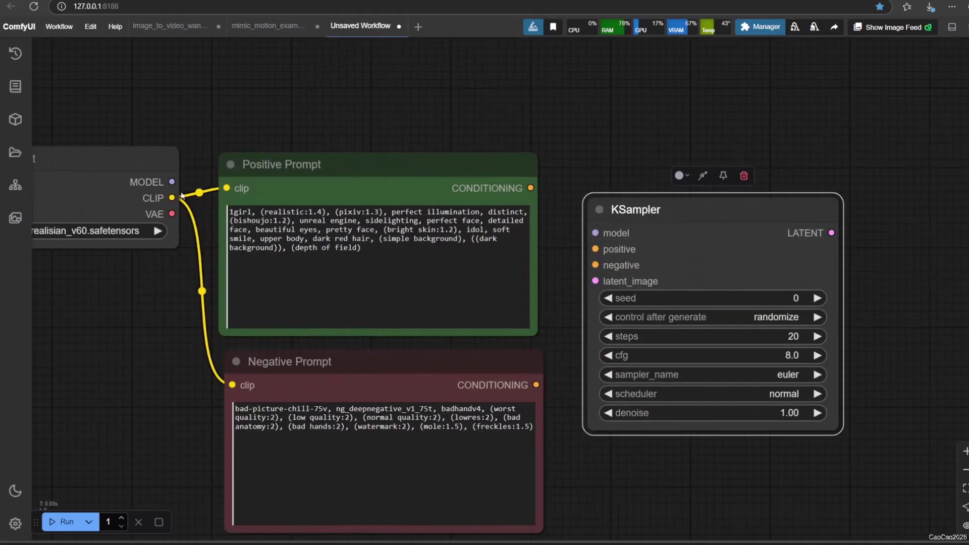
left_click_drag(172, 182, 599, 233)
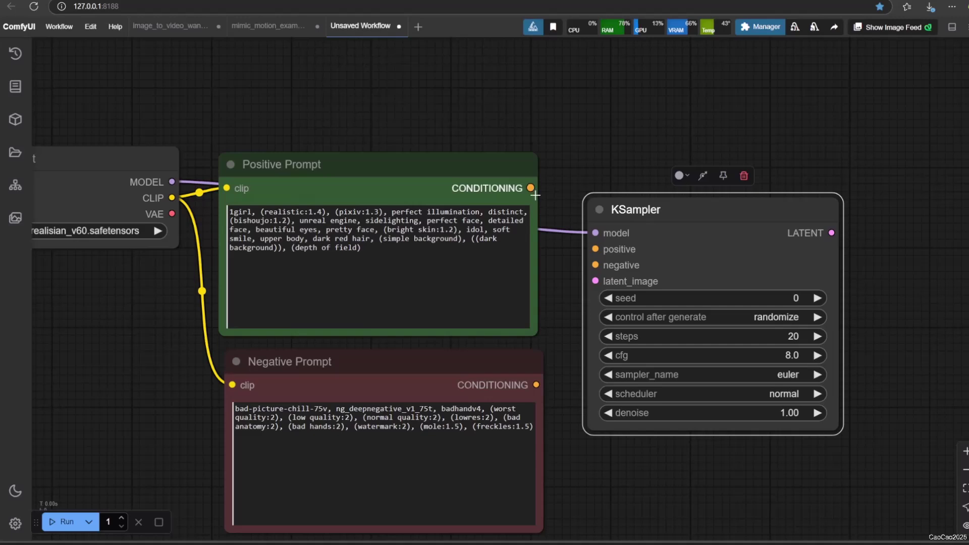
left_click_drag(530, 188, 596, 249)
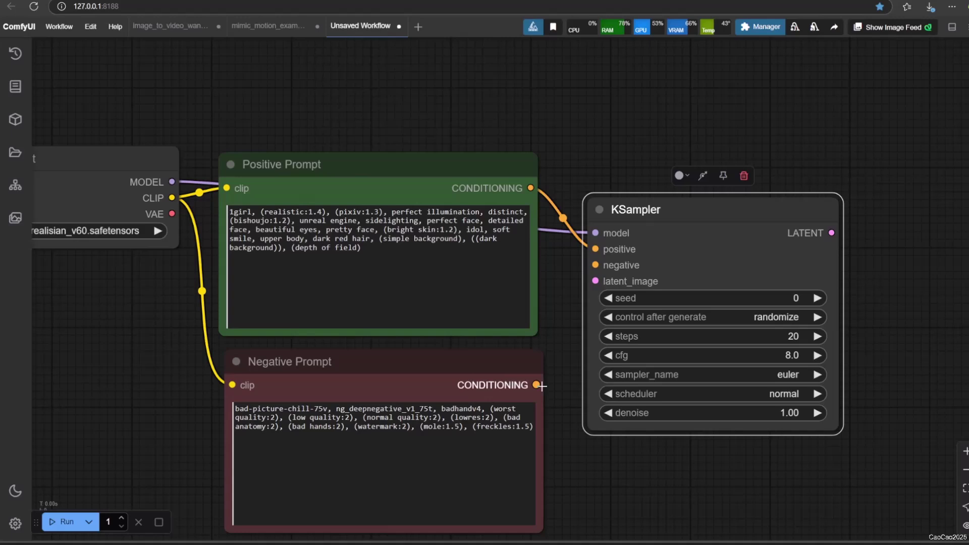
left_click_drag(538, 386, 593, 272)
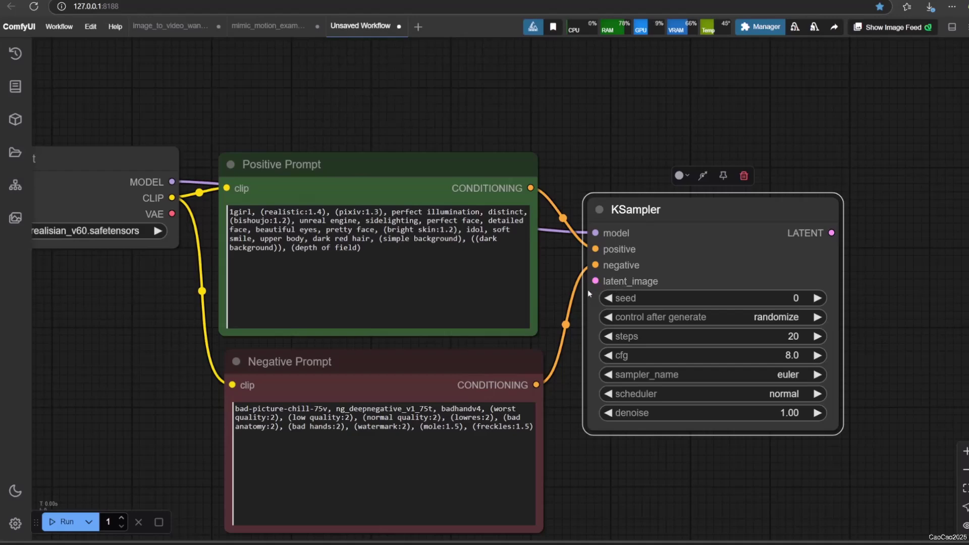
Nudge the Load Checkpoint node slightly left so the graph fits in view.
left_click_drag(129, 444, 373, 457)
scroll(321, 171, "down", 1)
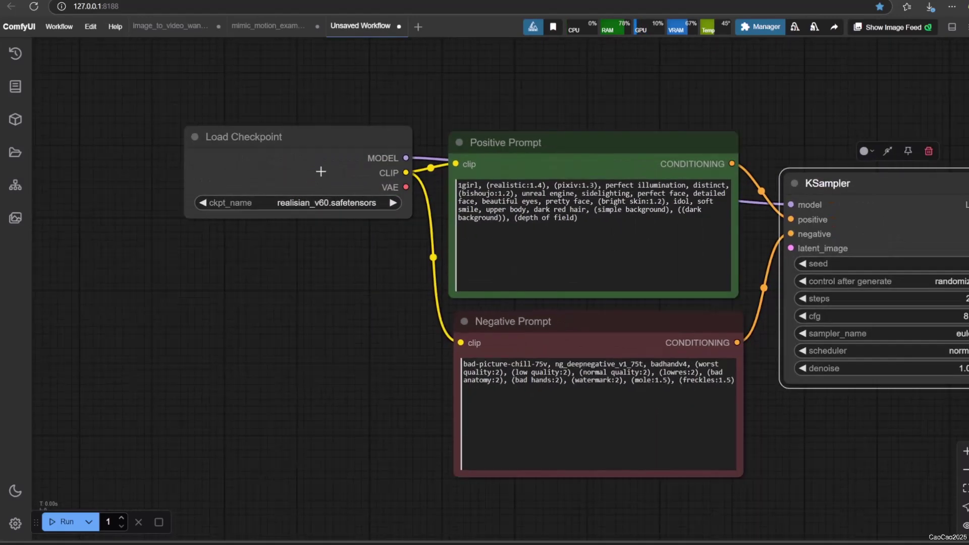
left_click(204, 161)
left_click_drag(204, 161, 181, 164)
left_click(299, 414)
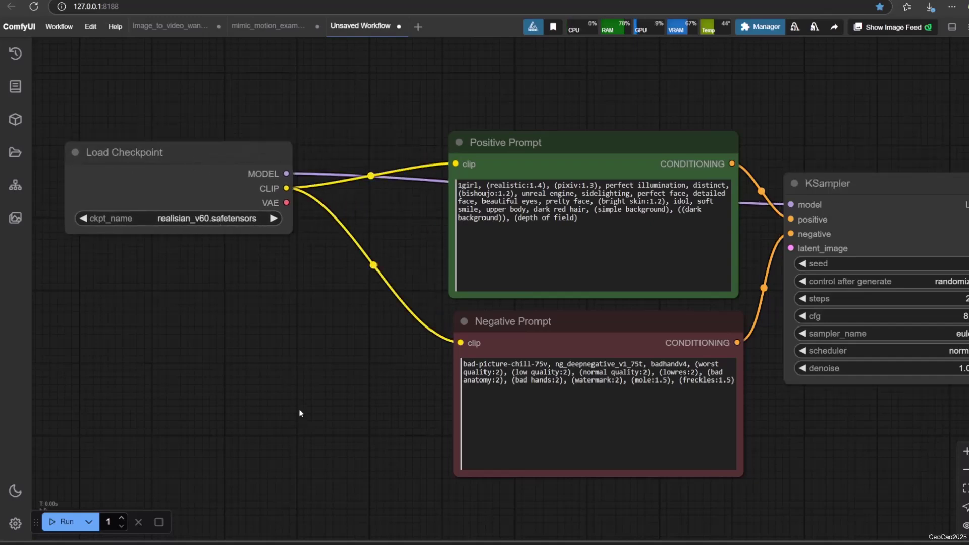
left_click_drag(299, 409, 162, 343)
Add an Empty Latent Image node below the prompts with height set to 768.
scroll(676, 408, "down", 1)
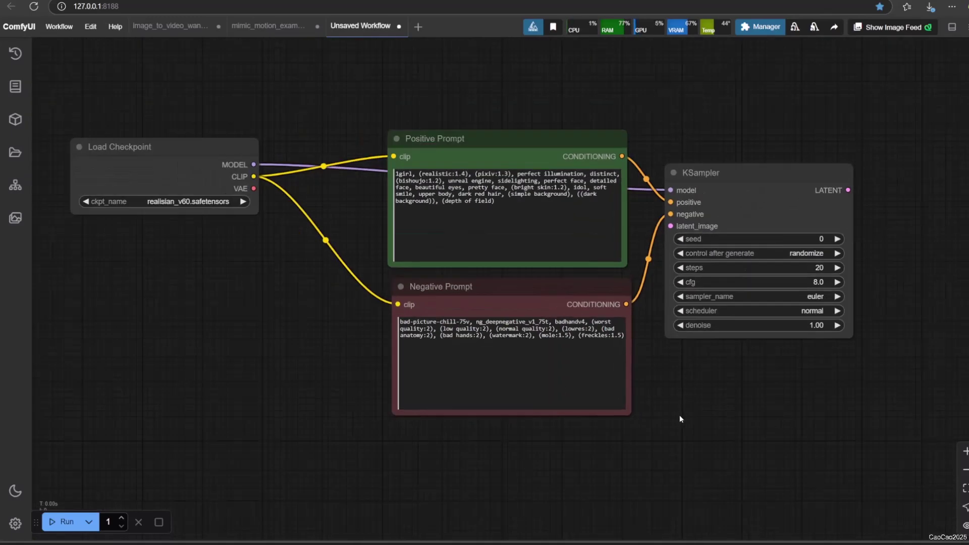
left_click_drag(679, 415, 557, 429)
left_click_drag(580, 184, 617, 171)
double_click(287, 450)
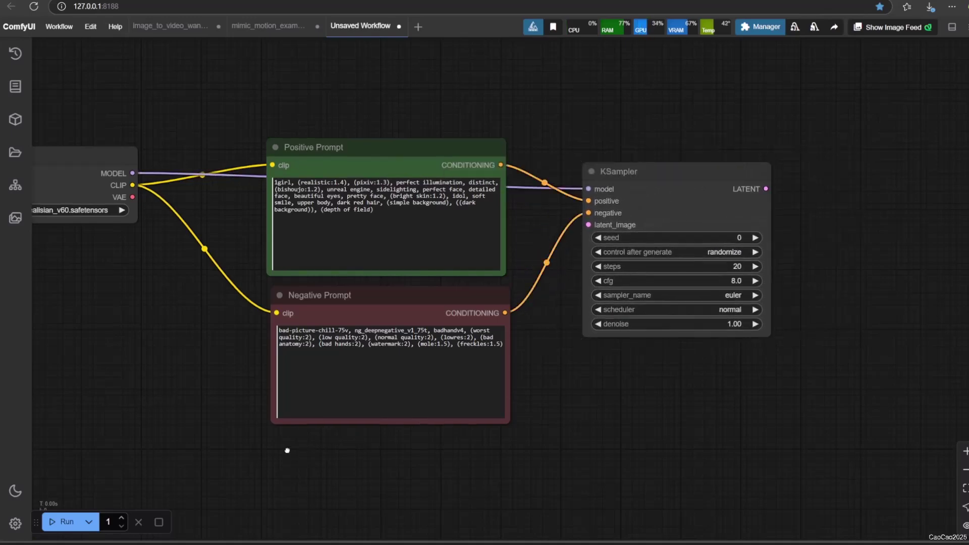
type("empty")
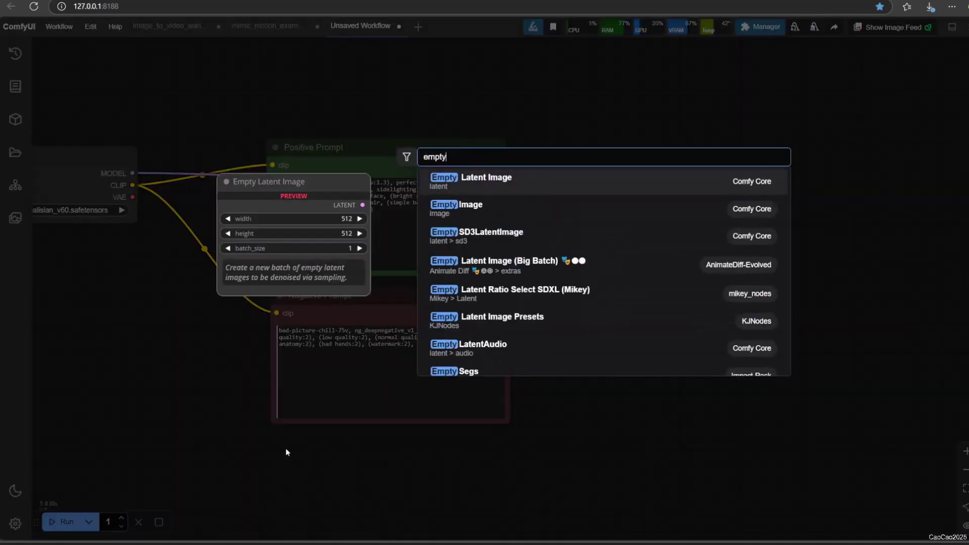
key("Return")
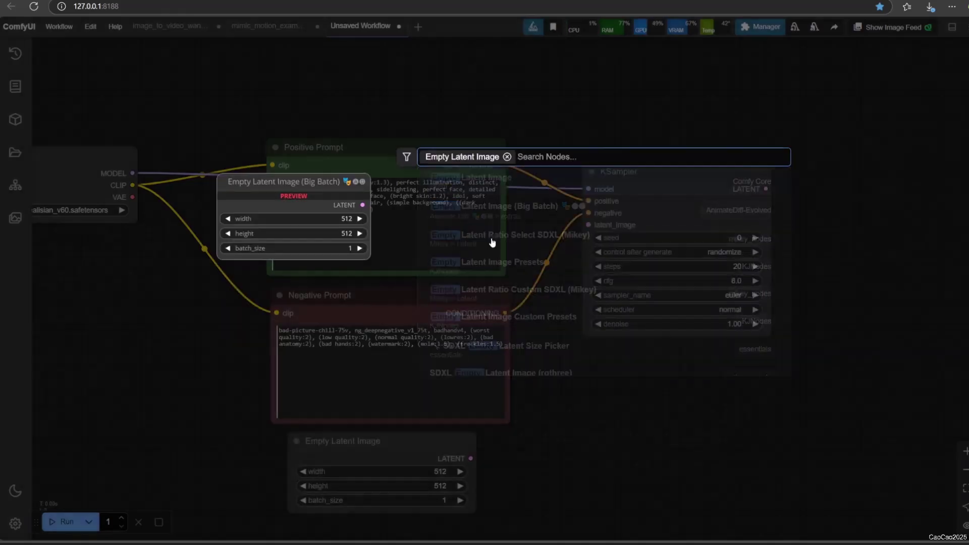
left_click(432, 487)
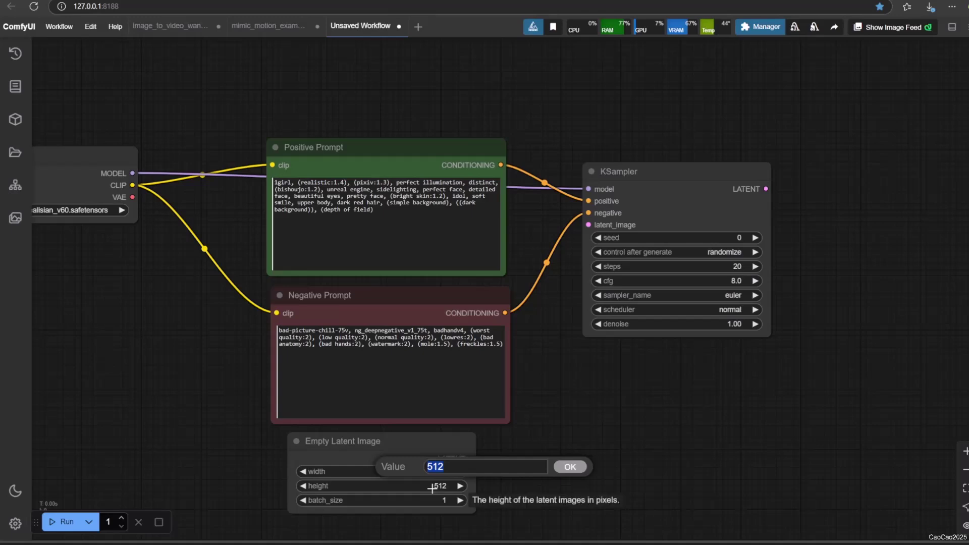
type("768")
key("Return")
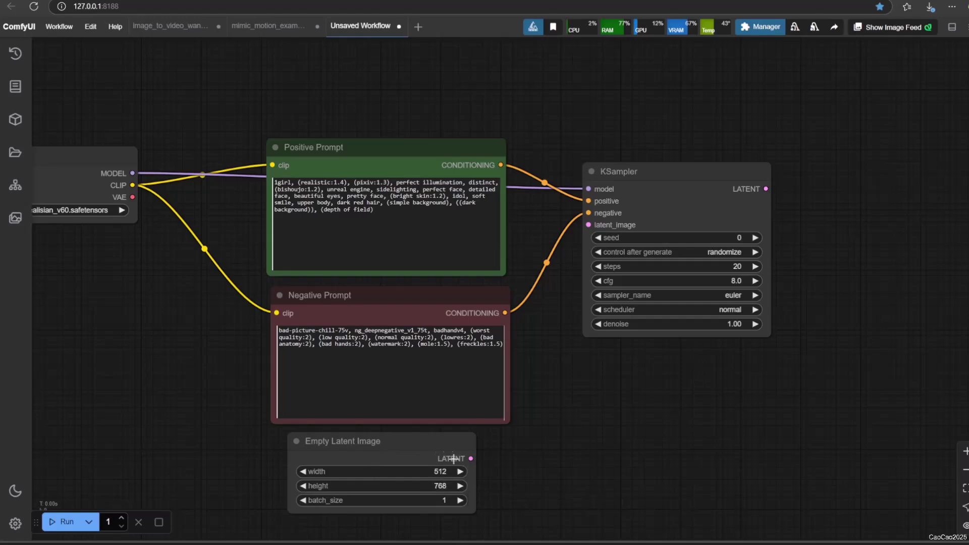
Connect the Empty Latent Image LATENT output to the KSampler latent_image input.
scroll(432, 489, "up", 3)
left_click_drag(722, 362, 716, 396)
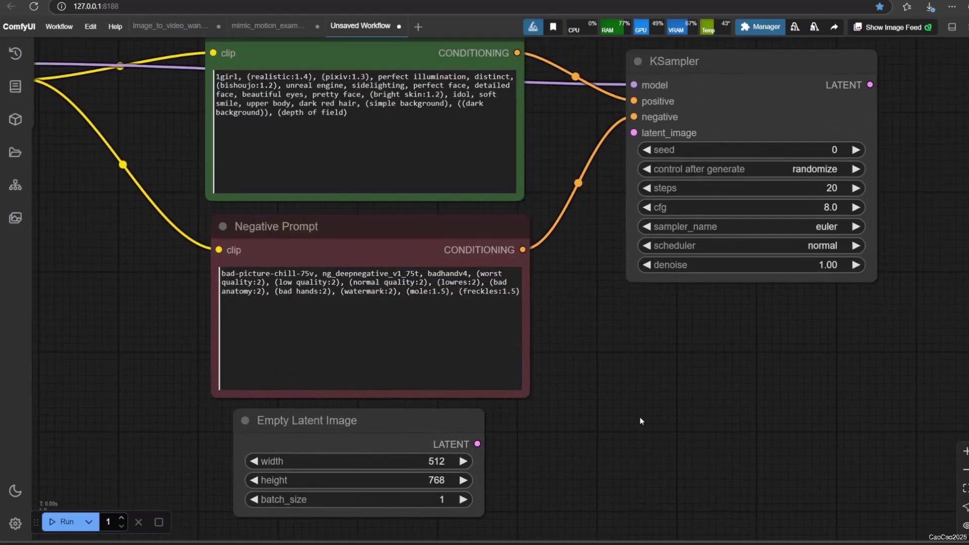
left_click_drag(475, 445, 635, 134)
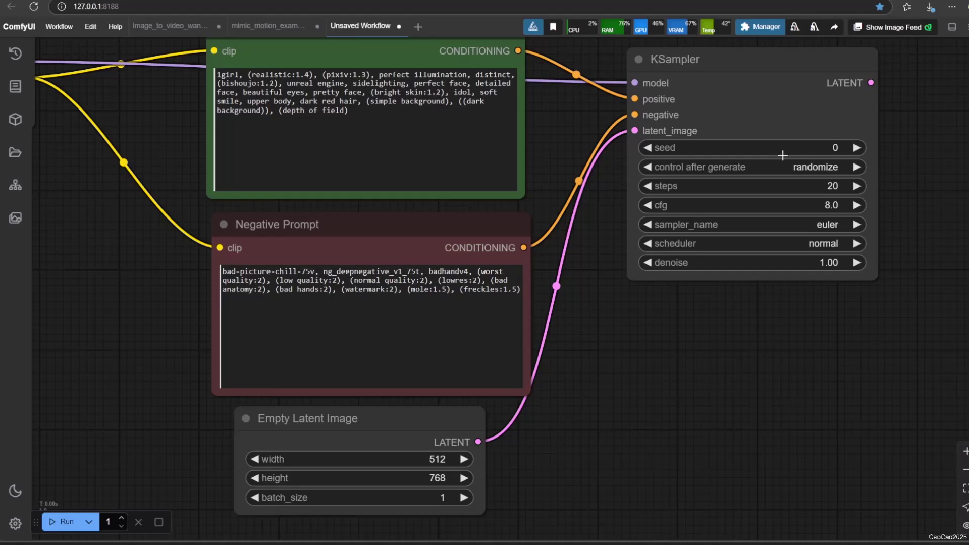
Set the KSampler seed to 234234242, leaving control_after_generate on randomize.
left_click(802, 146)
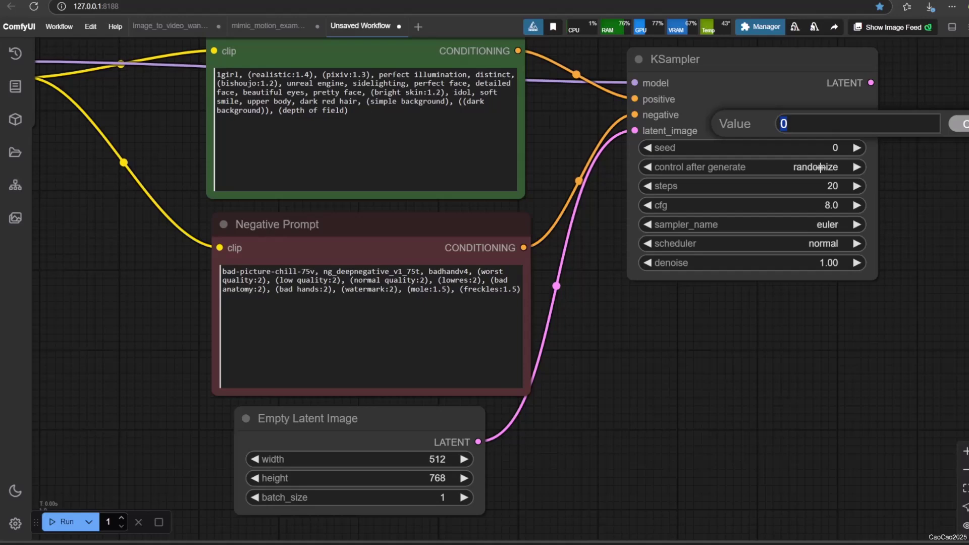
type("234234242")
key("Return")
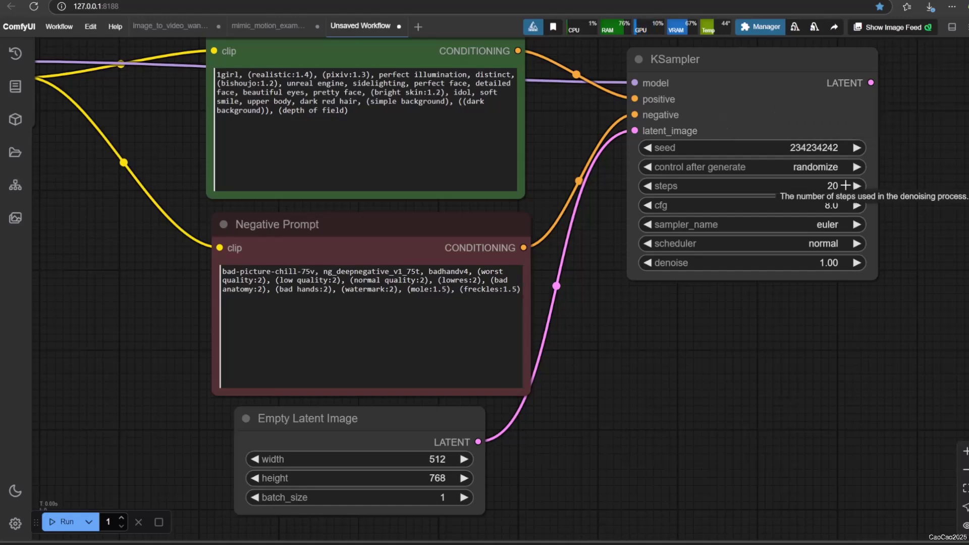
left_click(796, 163)
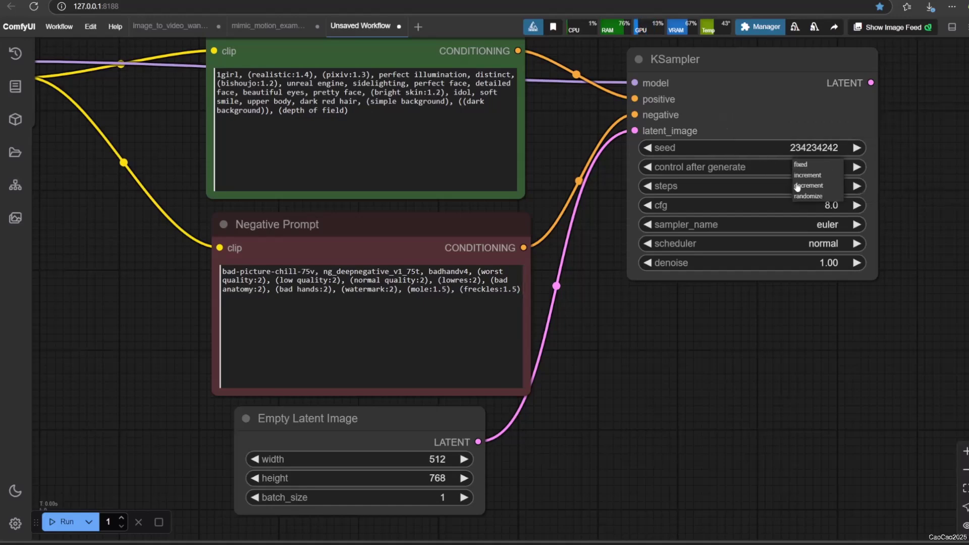
left_click(766, 329)
scroll(859, 298, "up", 3)
left_click_drag(859, 298, 838, 454)
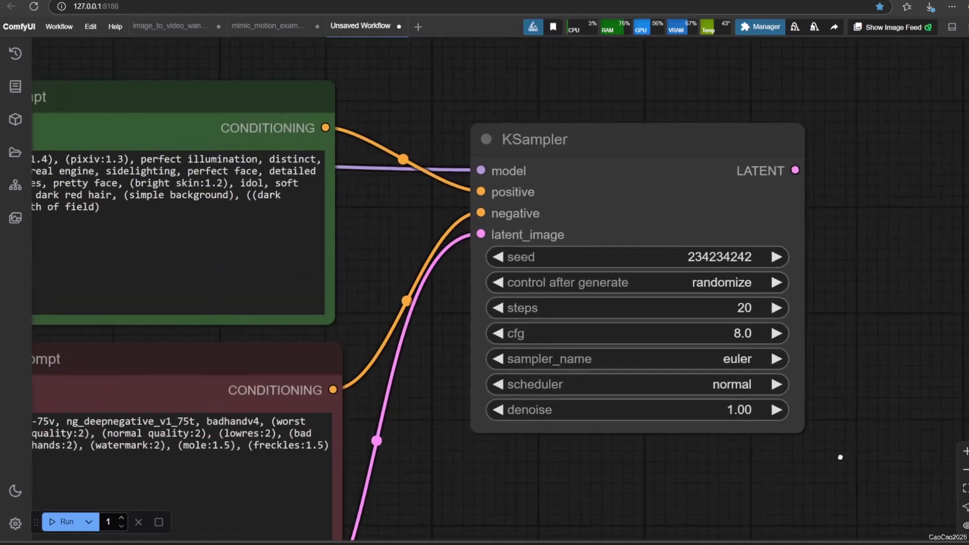
left_click(735, 286)
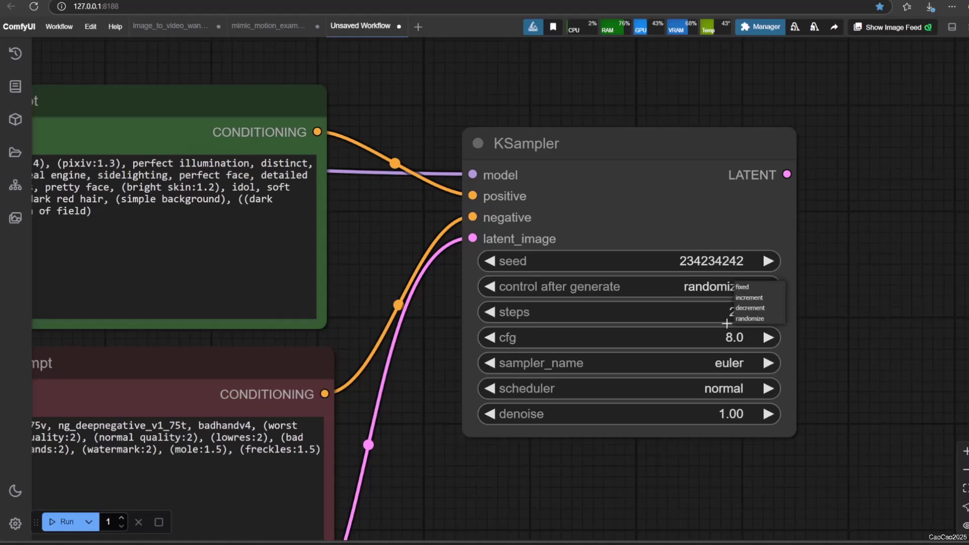
left_click(611, 486)
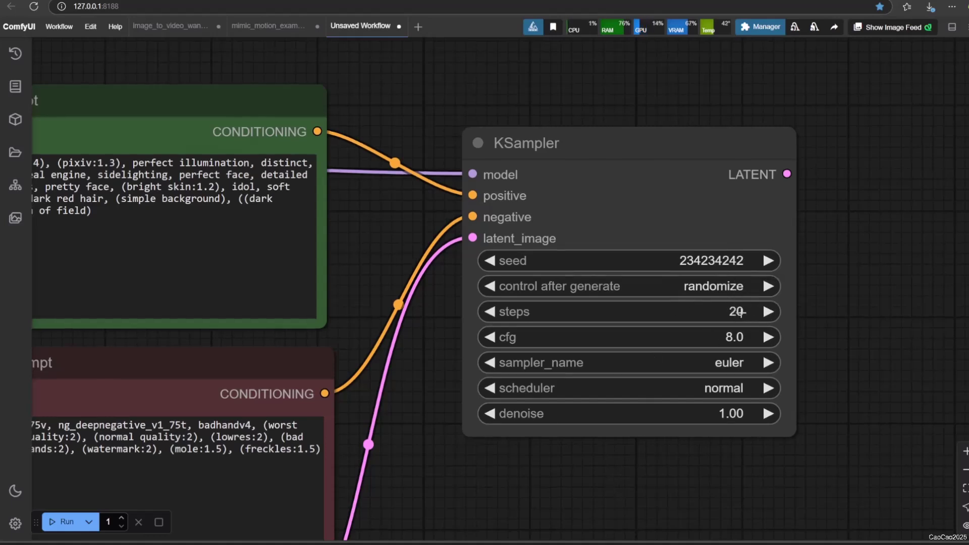
Re-enter the KSampler steps, keeping them at 20.
left_click(747, 310)
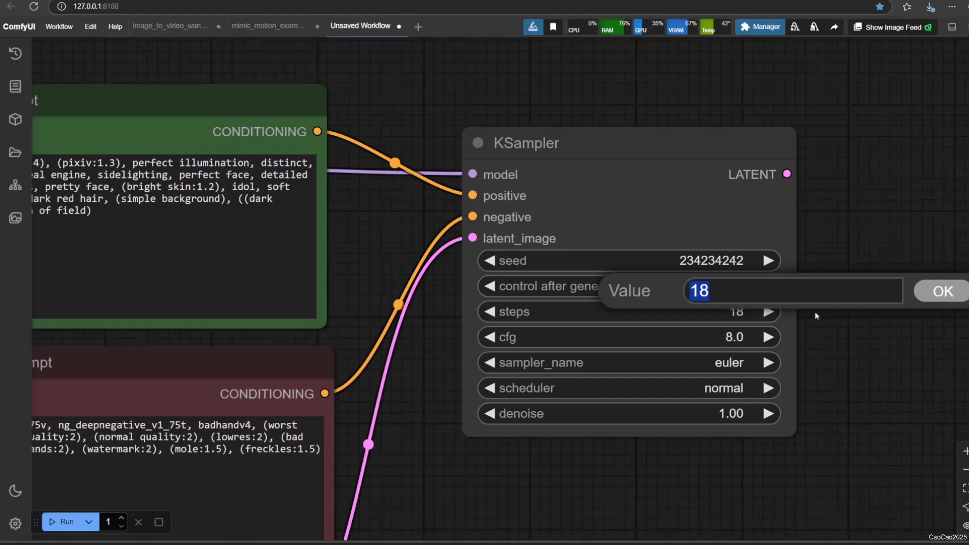
type("2")
key("Escape")
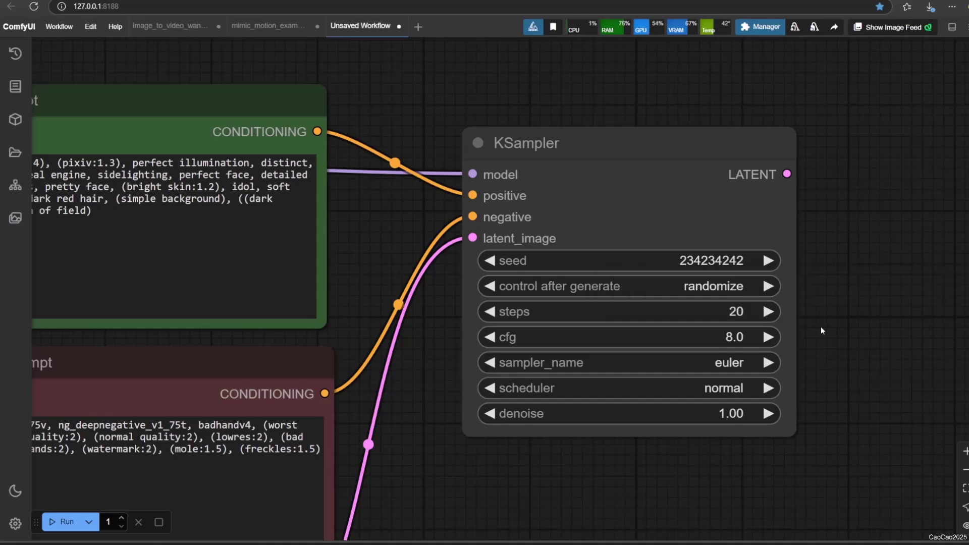
Set the KSampler cfg to 6.0 and the sampler to dpmpp_sde.
left_click(742, 339)
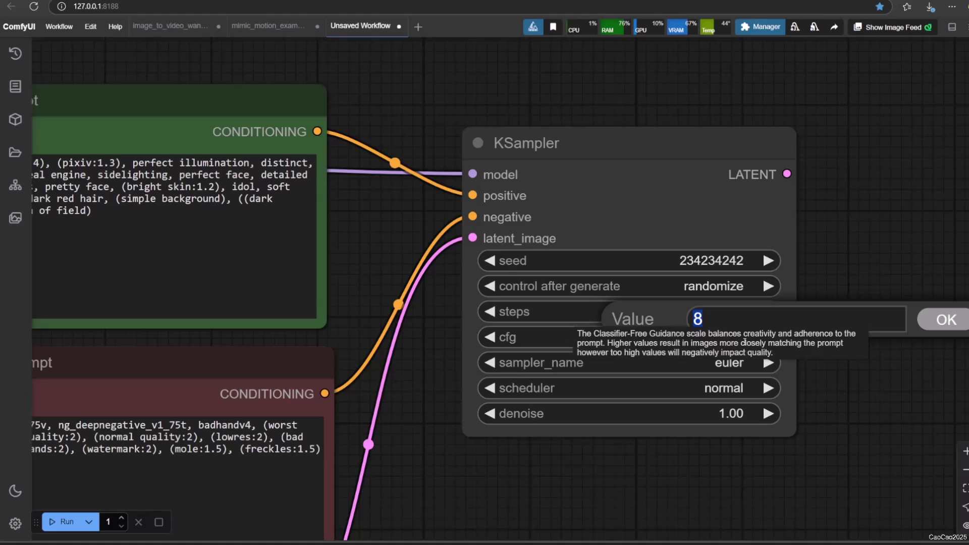
type("6")
key("Return")
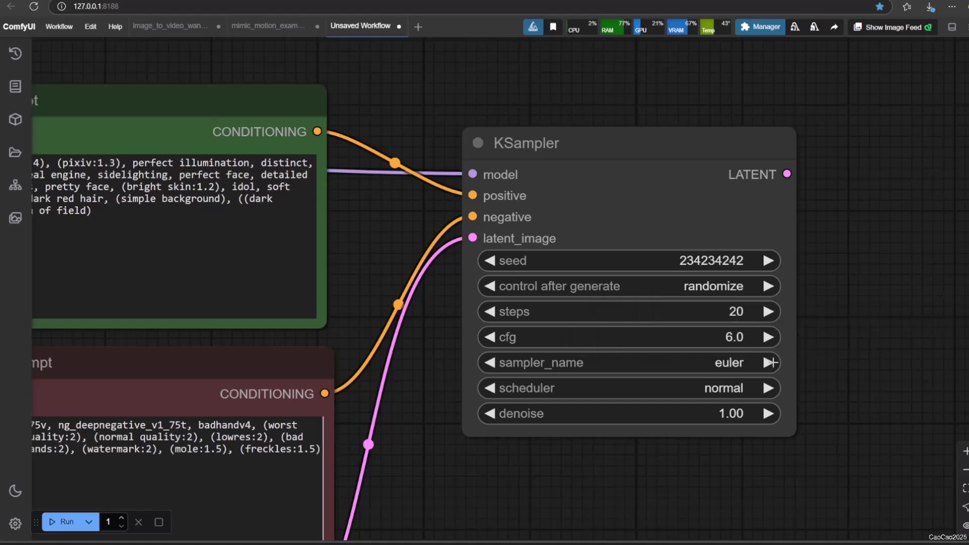
left_click(725, 365)
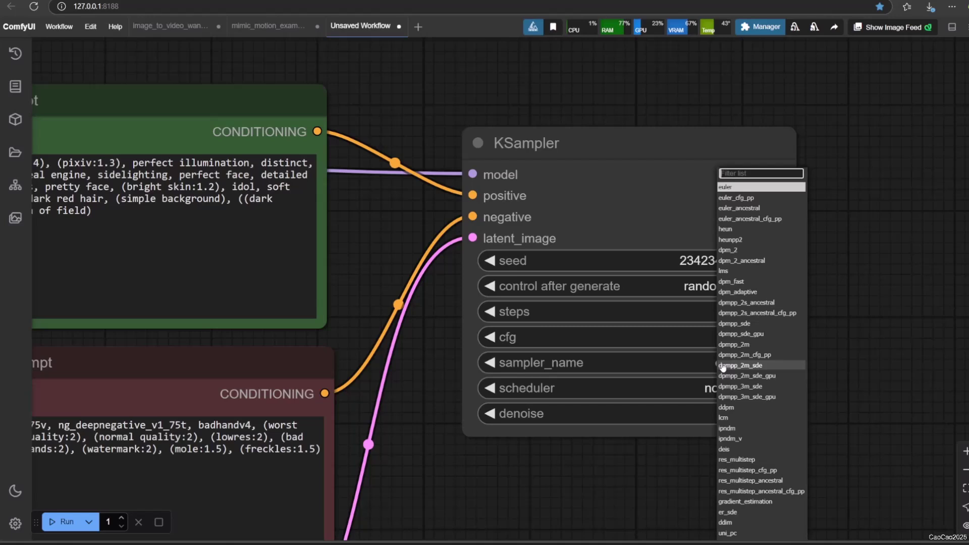
left_click(762, 326)
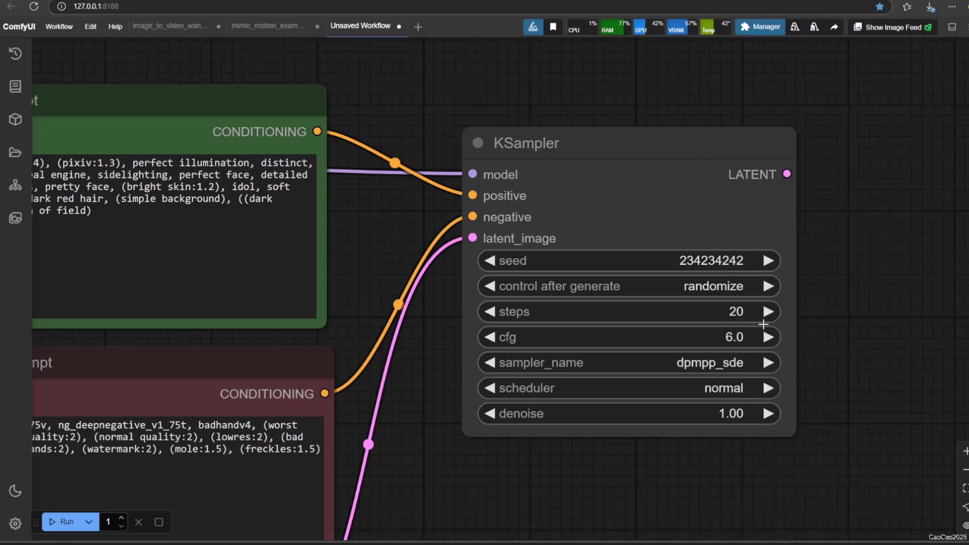
left_click(738, 387)
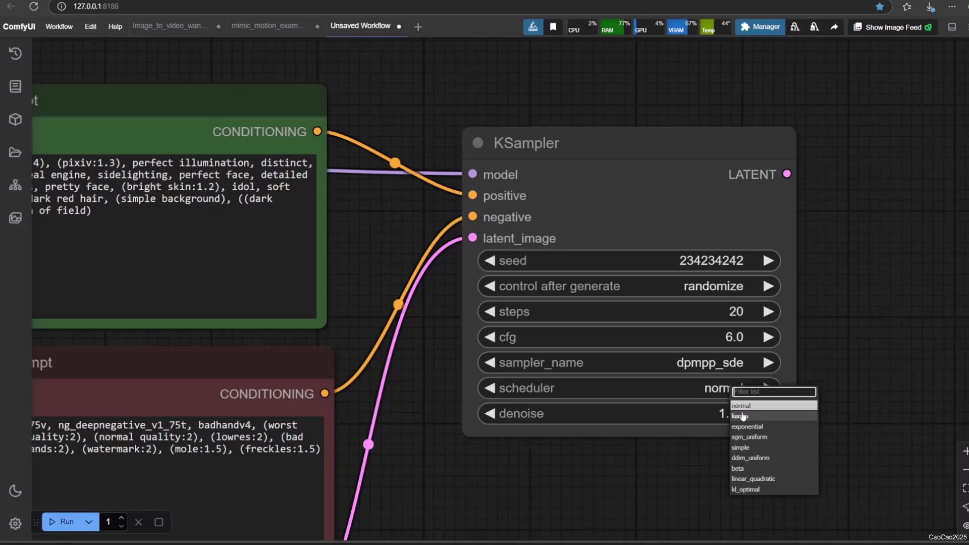
Set the KSampler scheduler to karras and dismiss the stray Value prompt.
left_click(742, 416)
left_click_drag(824, 418, 776, 387)
left_click(884, 372)
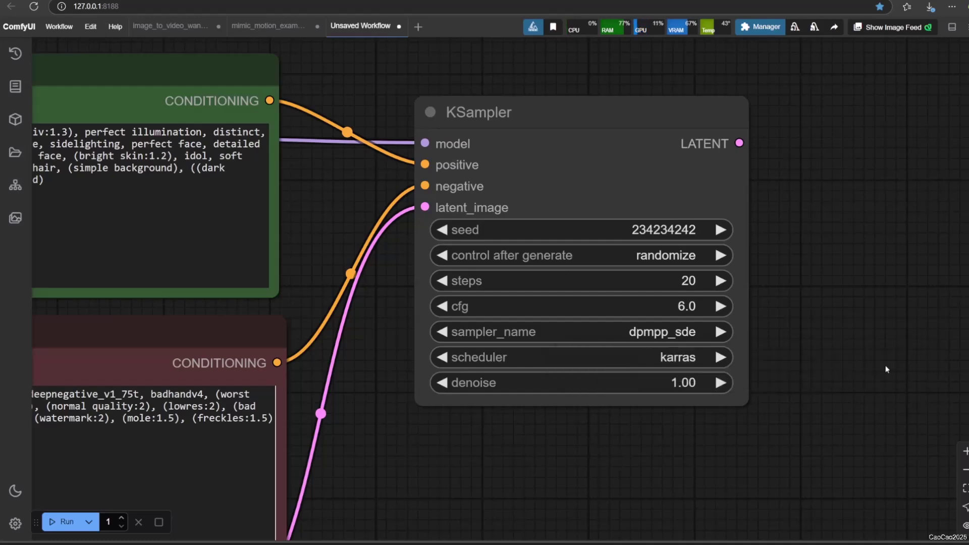
Zoom out and place Load Checkpoint beside the two prompt nodes.
scroll(842, 436, "down", 3)
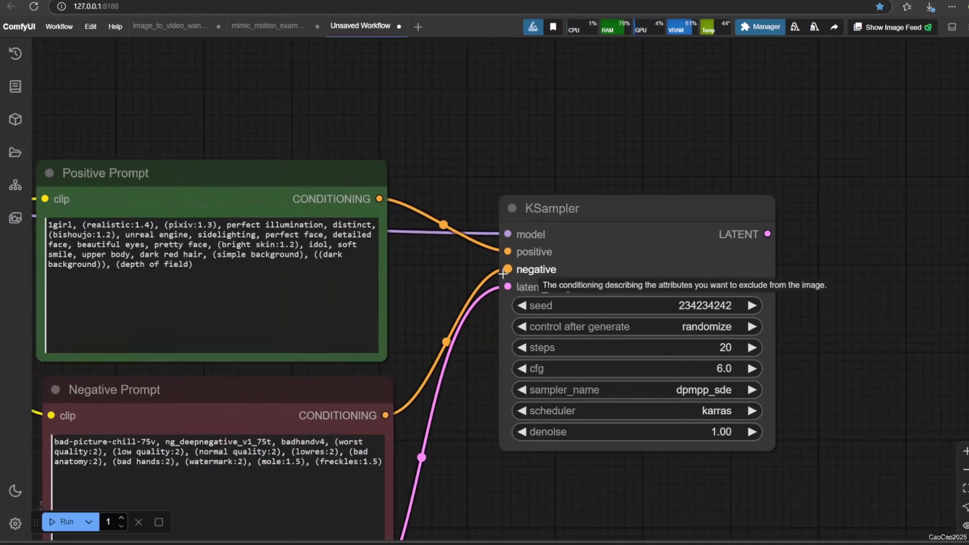
scroll(568, 191, "down", 3)
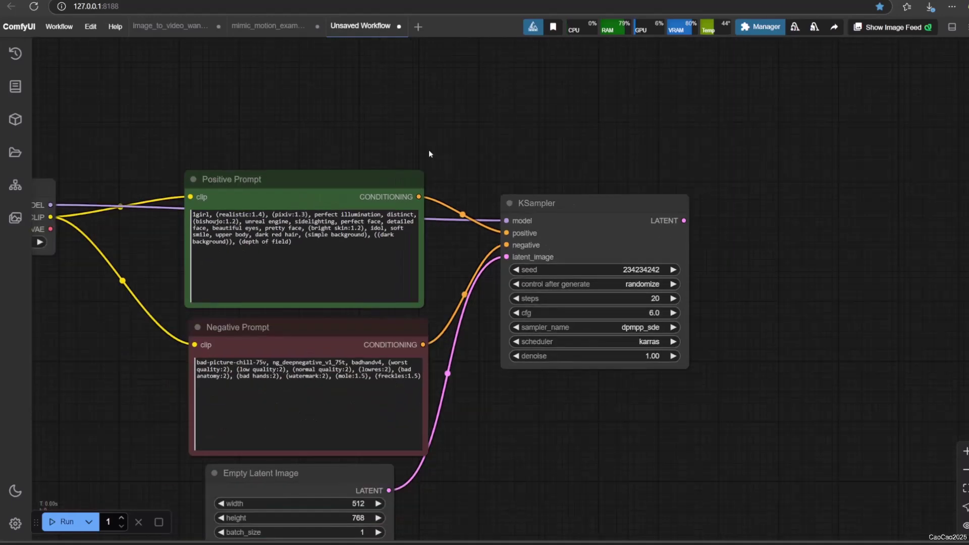
left_click_drag(429, 154, 515, 134)
left_click_drag(44, 174, 160, 184)
left_click_drag(606, 448, 485, 427)
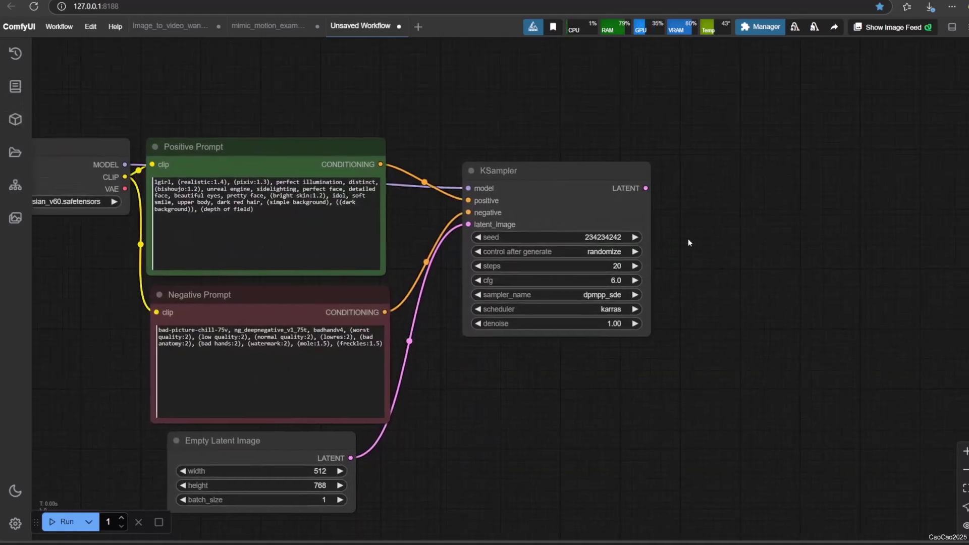
Add a VAE Decode node beside the KSampler and connect the checkpoint's VAE to it.
double_click(684, 254)
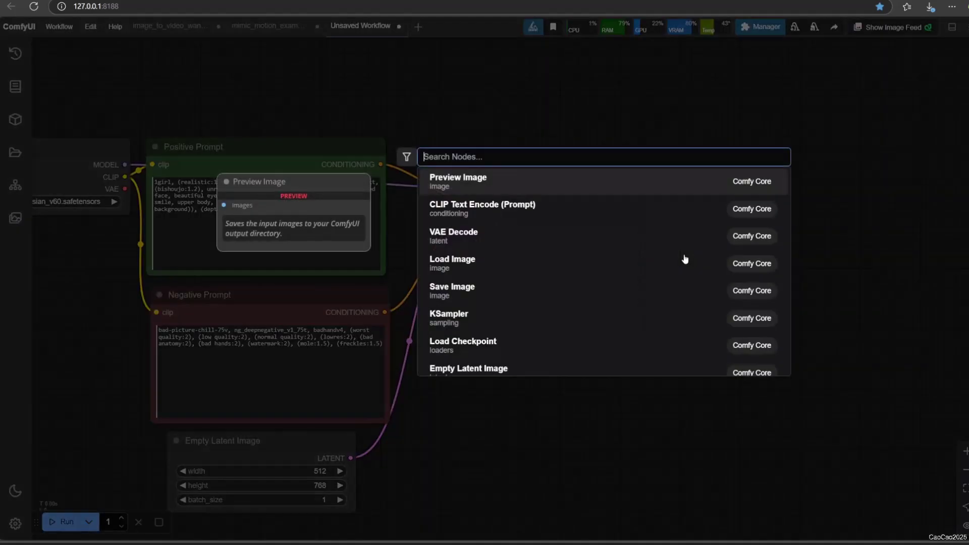
type("decode")
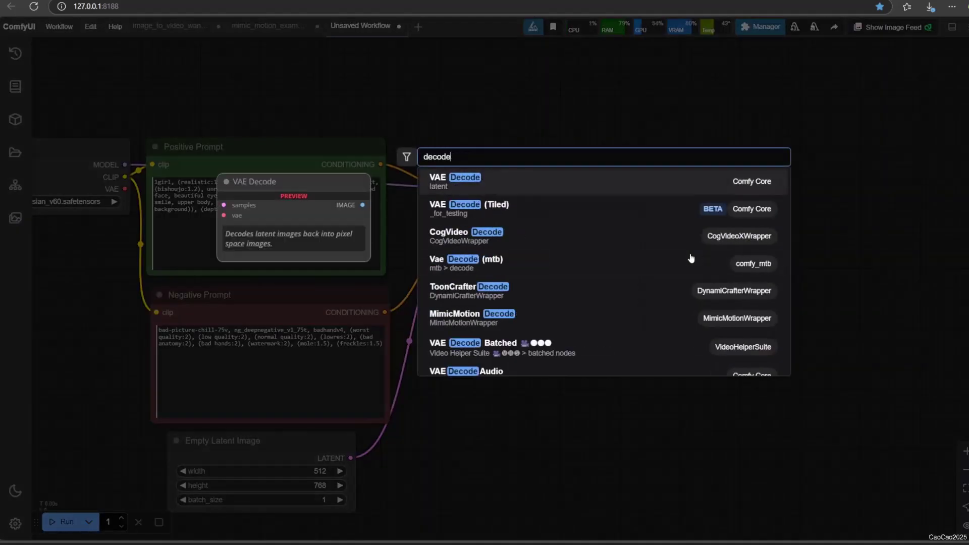
left_click(497, 190)
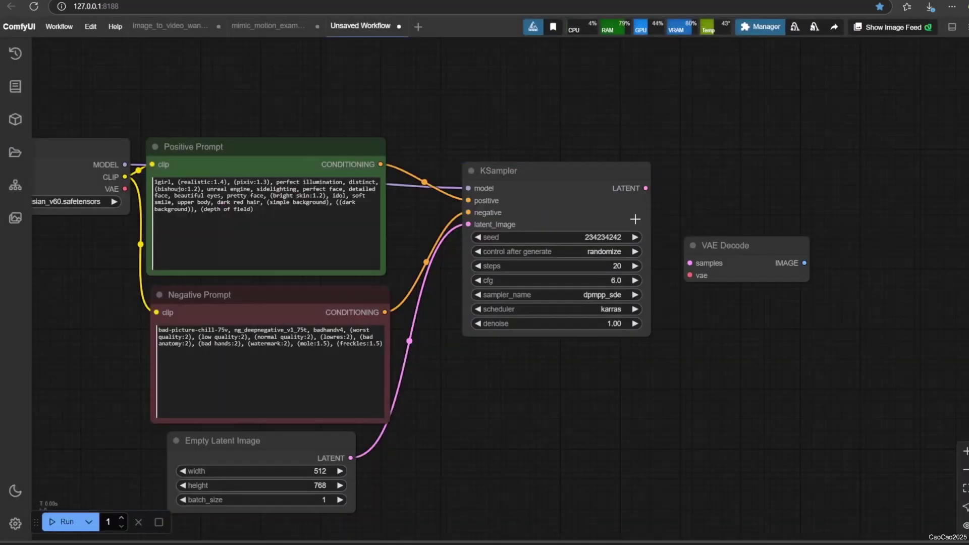
left_click_drag(703, 243, 707, 184)
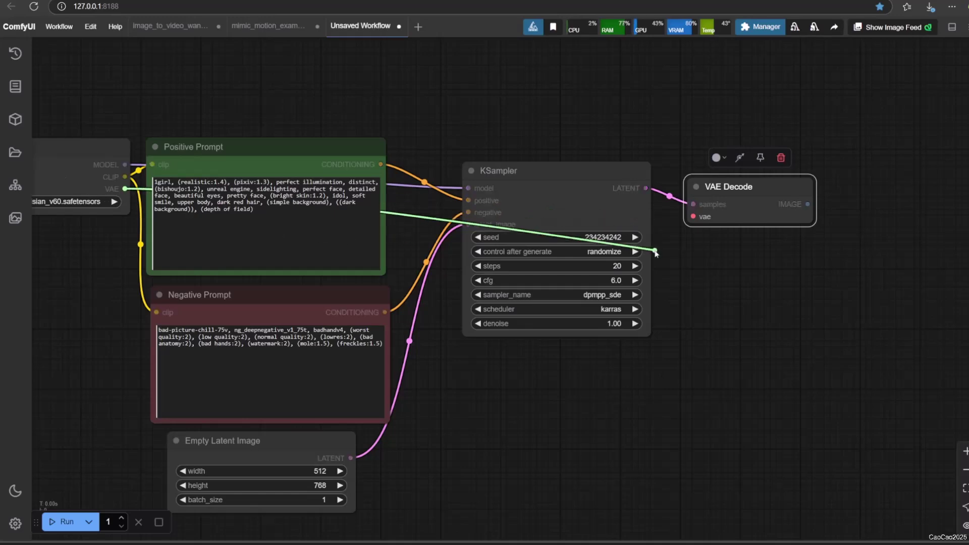
left_click_drag(703, 217, 703, 217)
left_click_drag(719, 296, 568, 325)
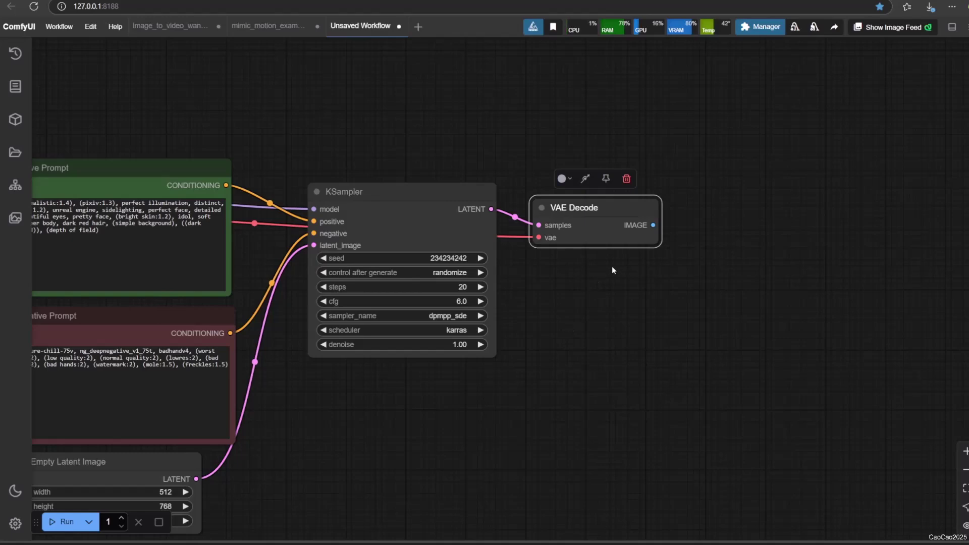
left_click_drag(718, 227, 551, 264)
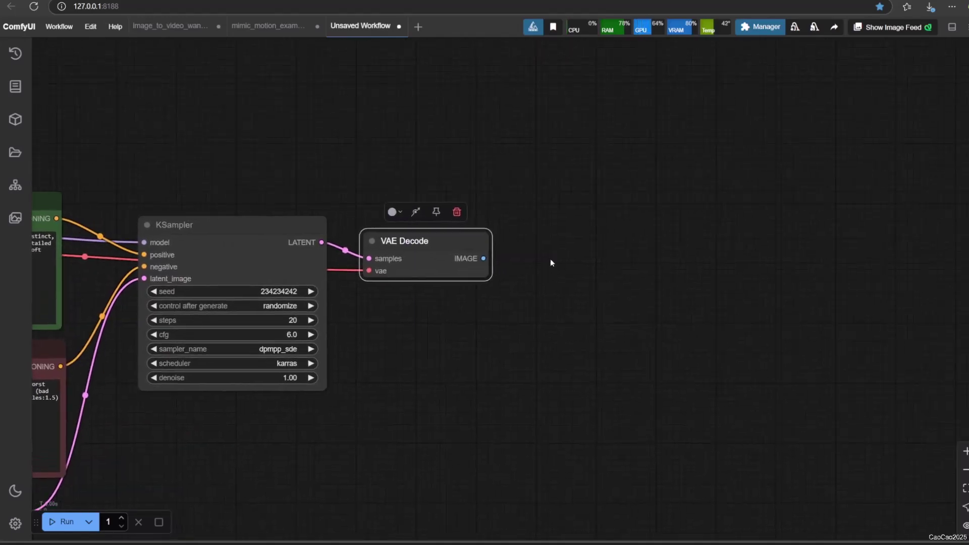
Add a Preview Image node and a Save Image node to the canvas.
double_click(565, 203)
type("preview")
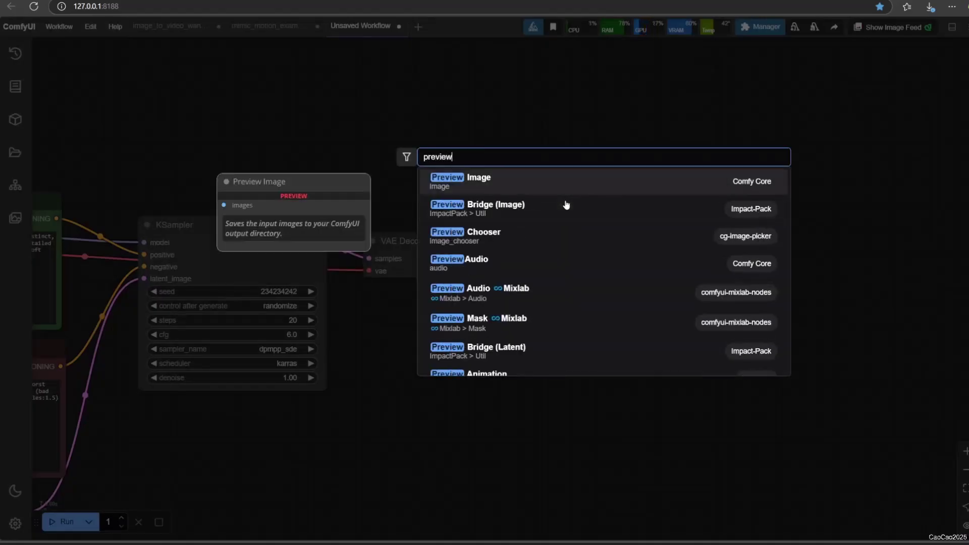
left_click(545, 180)
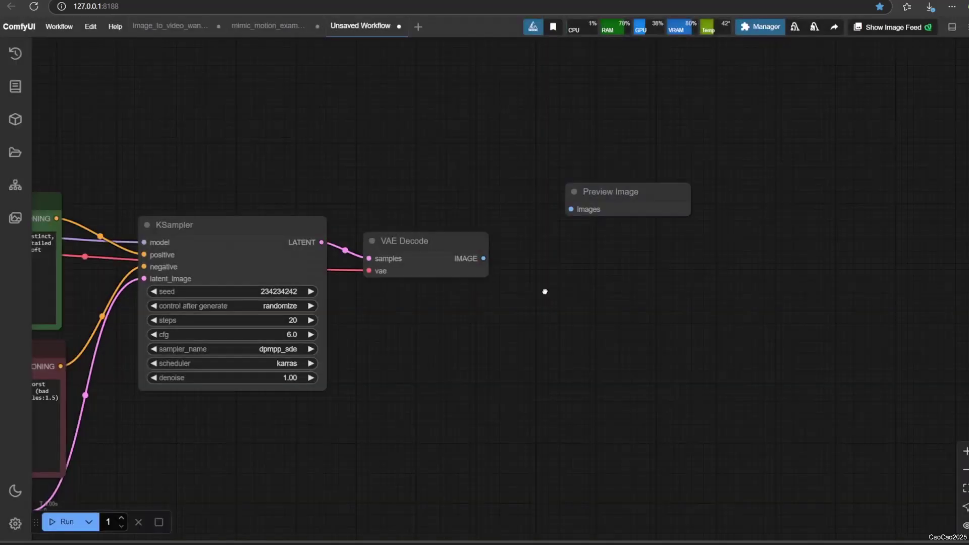
double_click(545, 291)
type("save")
left_click(540, 186)
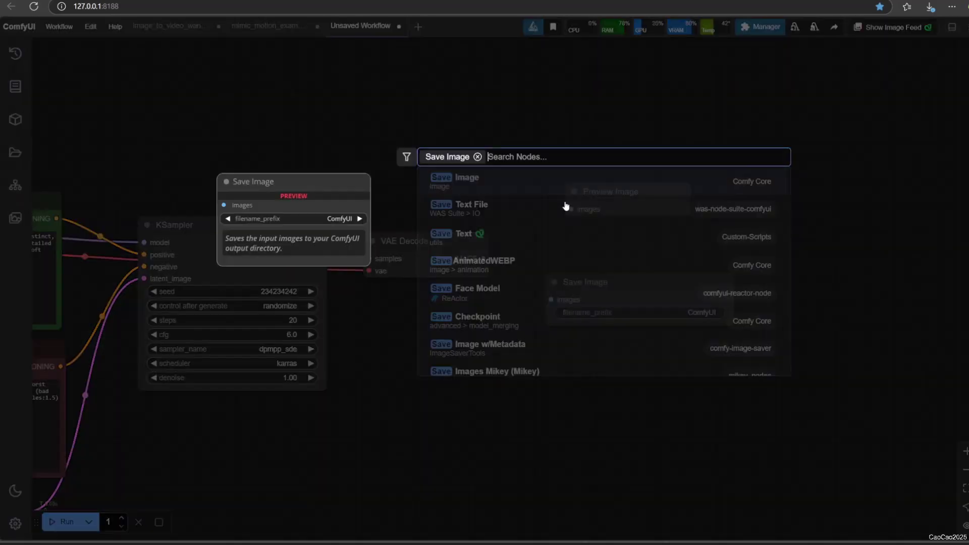
Set the Save Image filename_prefix to MyImage, place it beside Preview Image, and zoom out.
left_click_drag(616, 272, 625, 288)
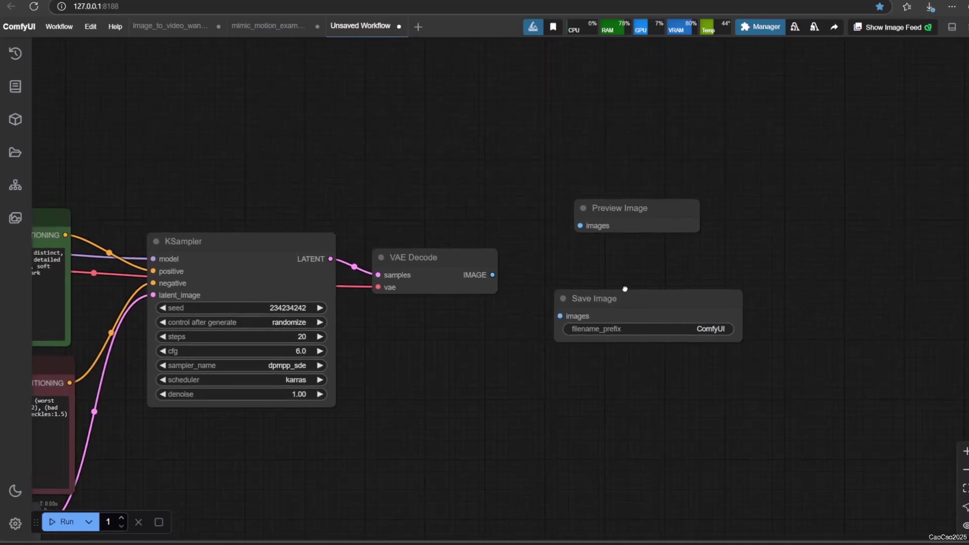
left_click(711, 329)
type("MyImage")
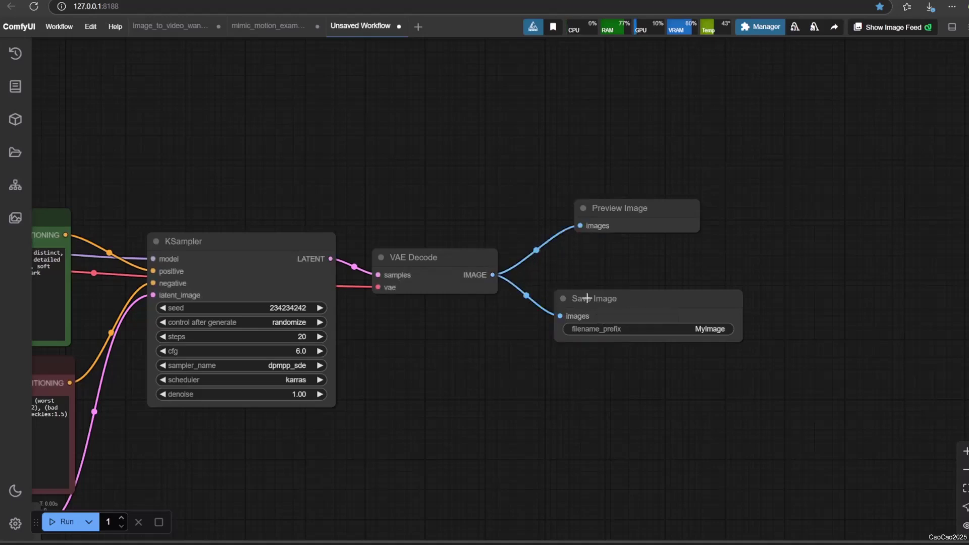
left_click_drag(606, 299, 774, 201)
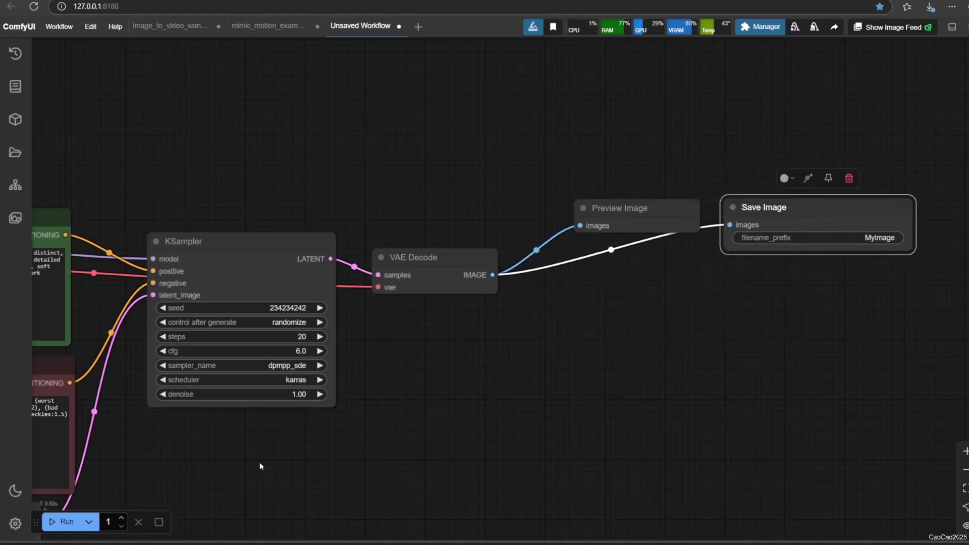
left_click_drag(267, 462, 512, 410)
scroll(556, 404, "down", 2)
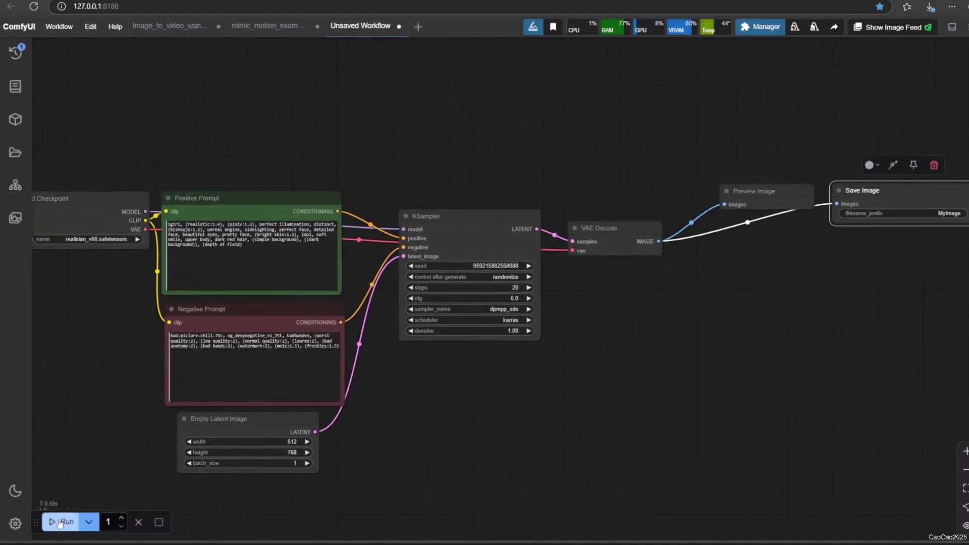
Run the workflow and place Save Image to the right of the preview.
left_click_drag(421, 445, 427, 441)
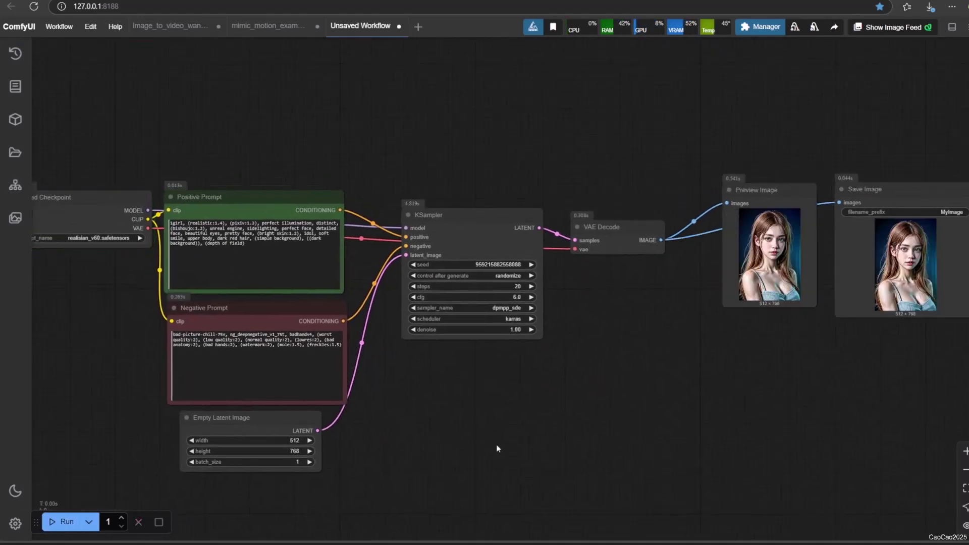
scroll(836, 409, "up", 2)
left_click_drag(896, 144, 755, 321)
left_click_drag(603, 388, 506, 314)
scroll(495, 330, "down", 3)
scroll(475, 330, "down", 1)
scroll(631, 172, "up", 10)
scroll(757, 184, "up", 4)
left_click_drag(678, 277, 671, 260)
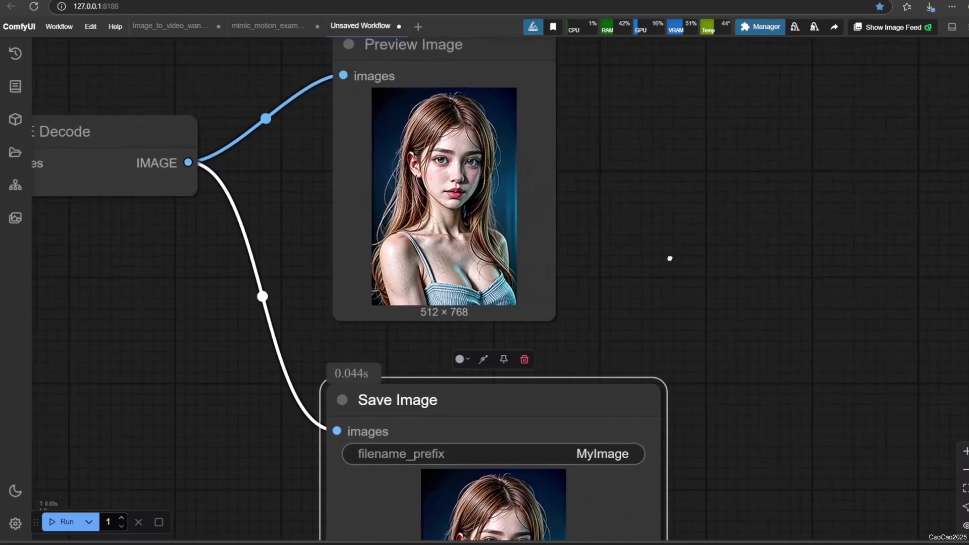
left_click_drag(520, 383, 779, 69)
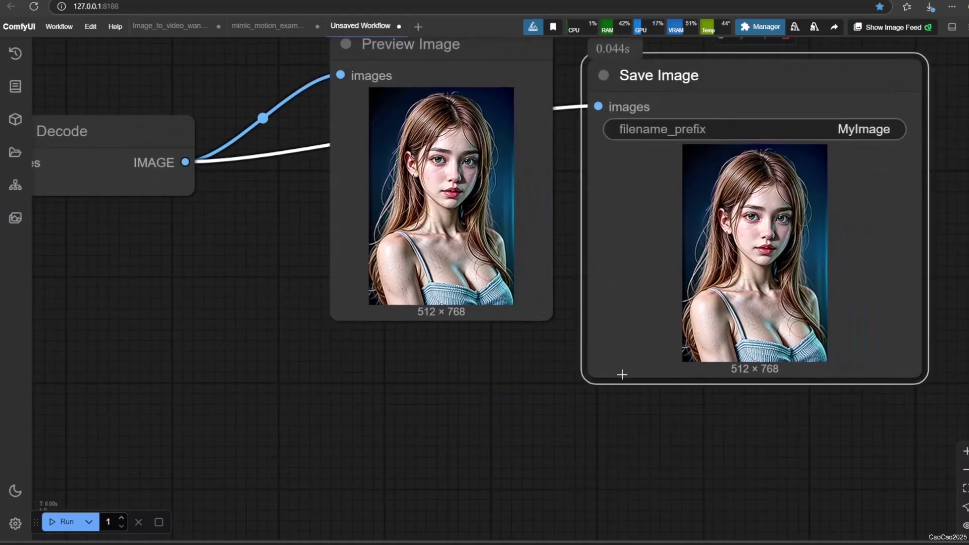
Enlarge Preview Image to show the 512×768 portrait, then bring KSampler and VAE Decode back into view.
scroll(621, 373, "right", 3)
scroll(621, 372, "up", 2)
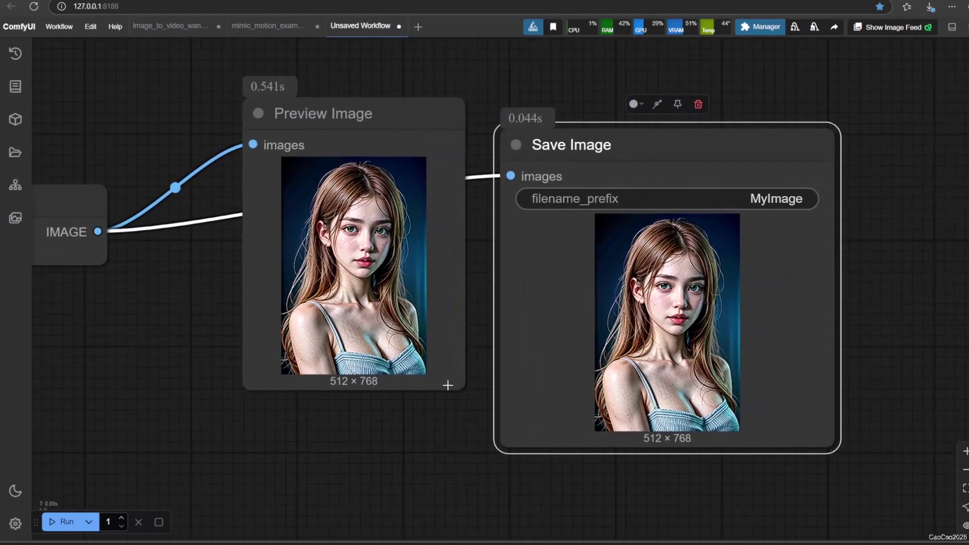
left_click_drag(458, 388, 554, 518)
scroll(409, 340, "left", 5)
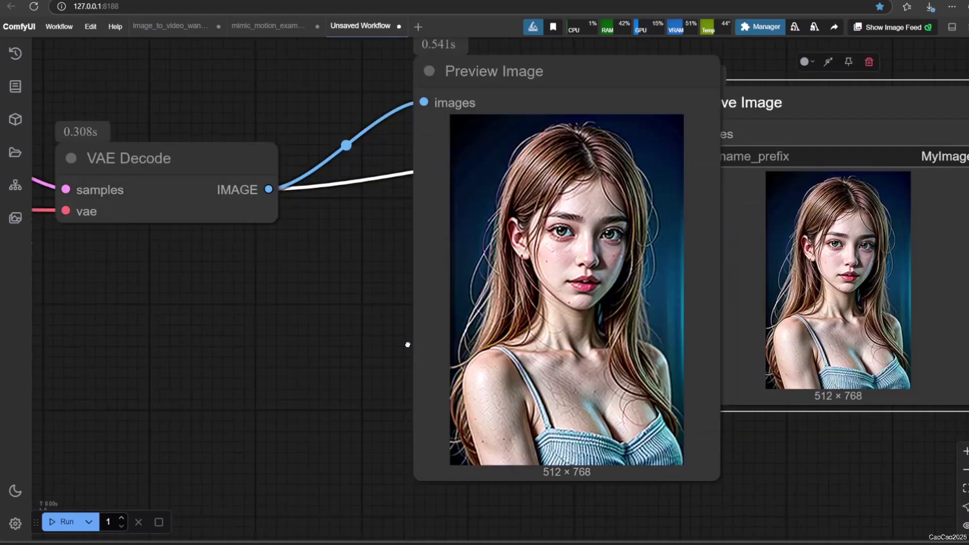
scroll(324, 329, "down", 3)
left_click_drag(325, 328, 518, 351)
scroll(518, 352, "right", 1)
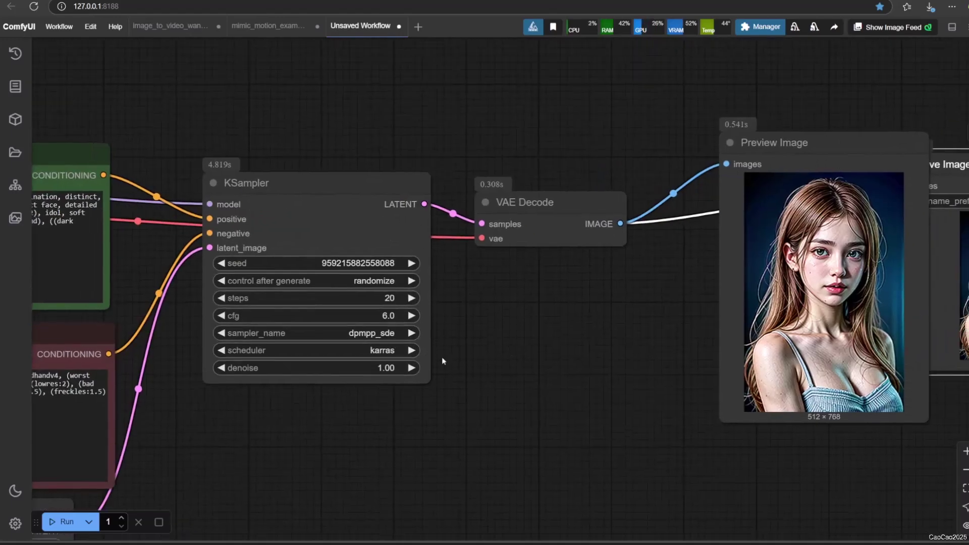
scroll(461, 362, "right", 4)
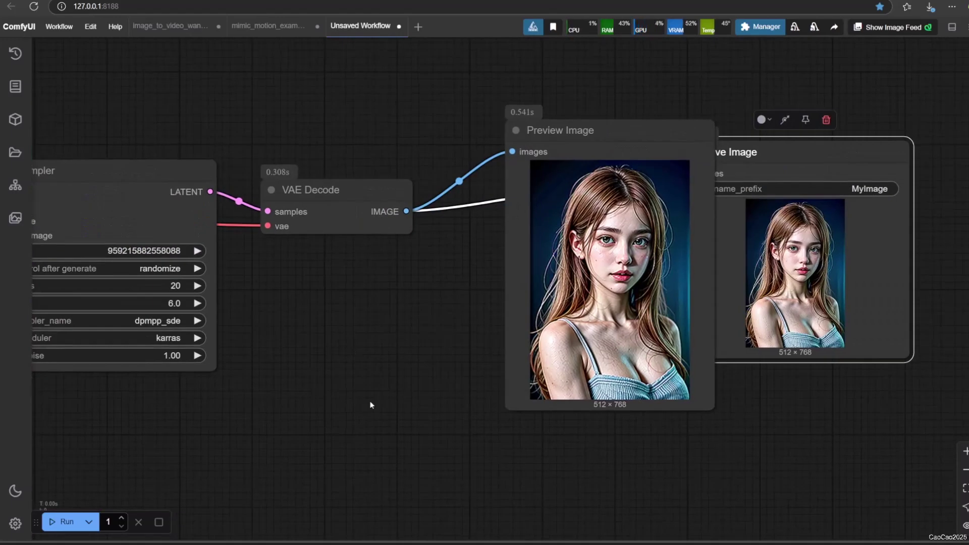
scroll(375, 400, "left", 9)
Paste the Realisian-Neg embedding into the negative prompt.
left_click(284, 386)
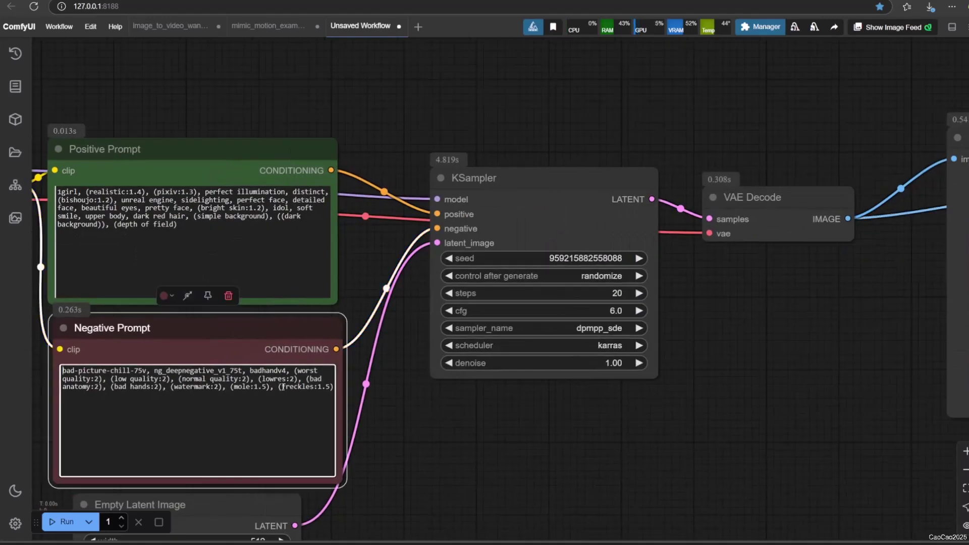
type("Realisian-Neg,")
scroll(560, 461, "right", 3)
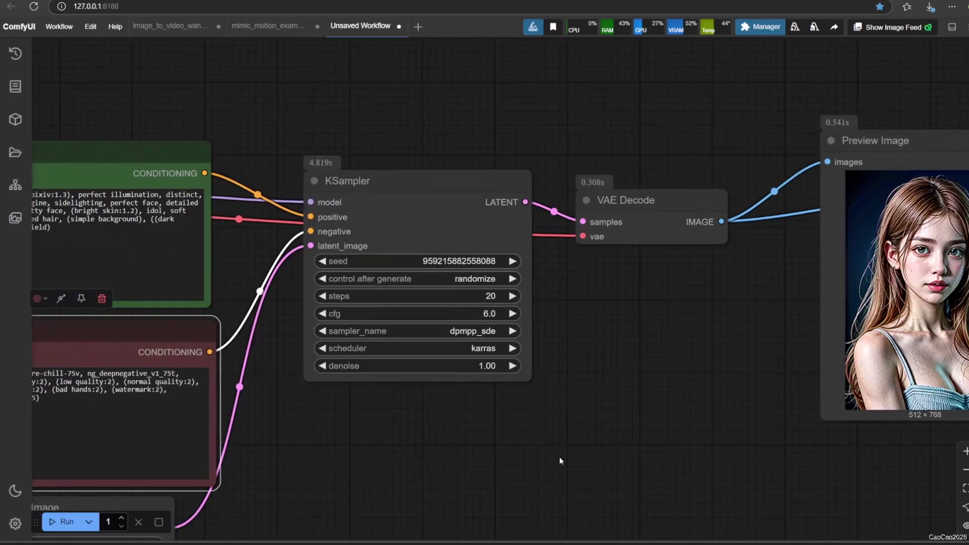
Set KSampler steps to 12 and cfg to 3.0, then generate a new portrait.
left_click(493, 293)
type("12")
left_click(641, 273)
left_click(485, 314)
type("3")
left_click(641, 300)
scroll(390, 394, "right", 6)
left_click(65, 523)
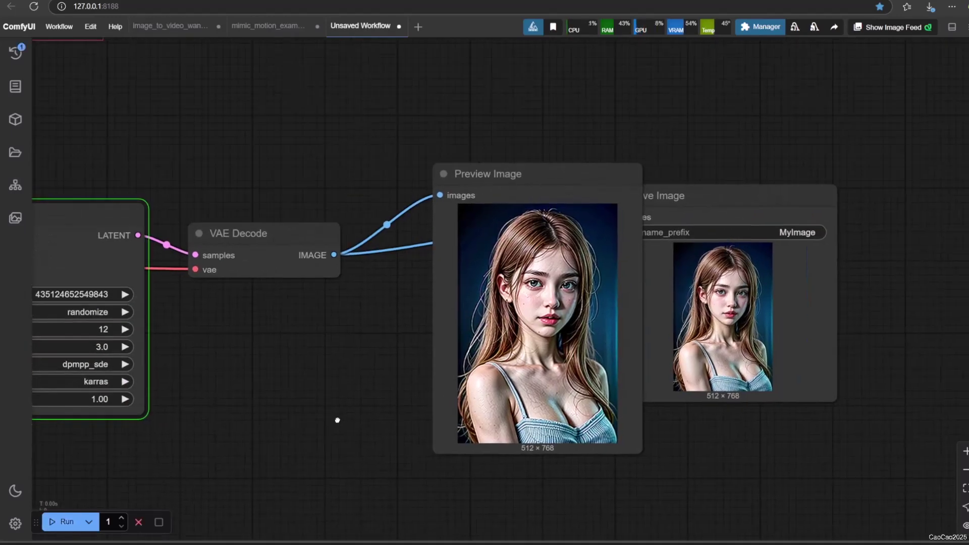
Move the Save Image node out from behind the preview and enlarge it.
scroll(361, 428, "down", 2)
left_click_drag(361, 428, 272, 397)
scroll(547, 439, "up", 2)
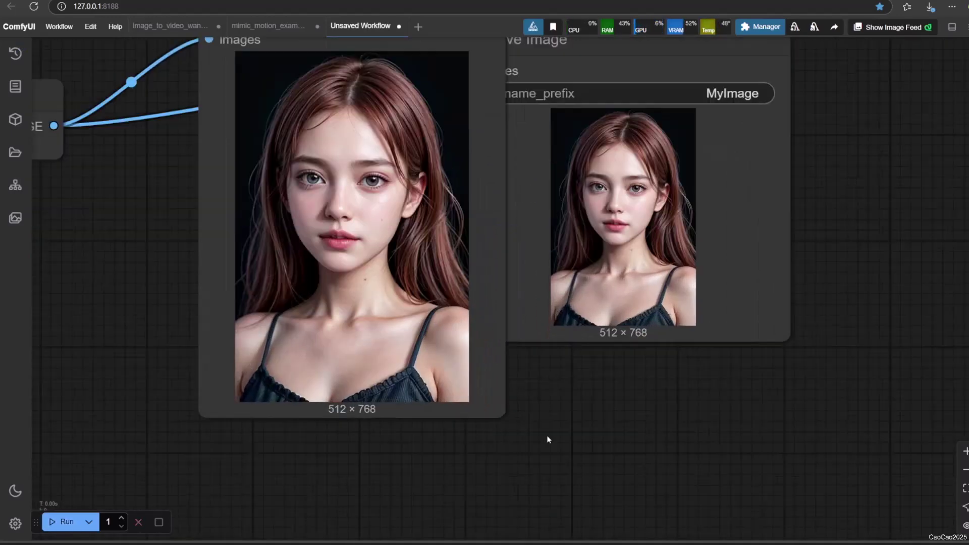
scroll(630, 386, "up", 1)
scroll(617, 195, "down", 1)
left_click_drag(616, 195, 671, 172)
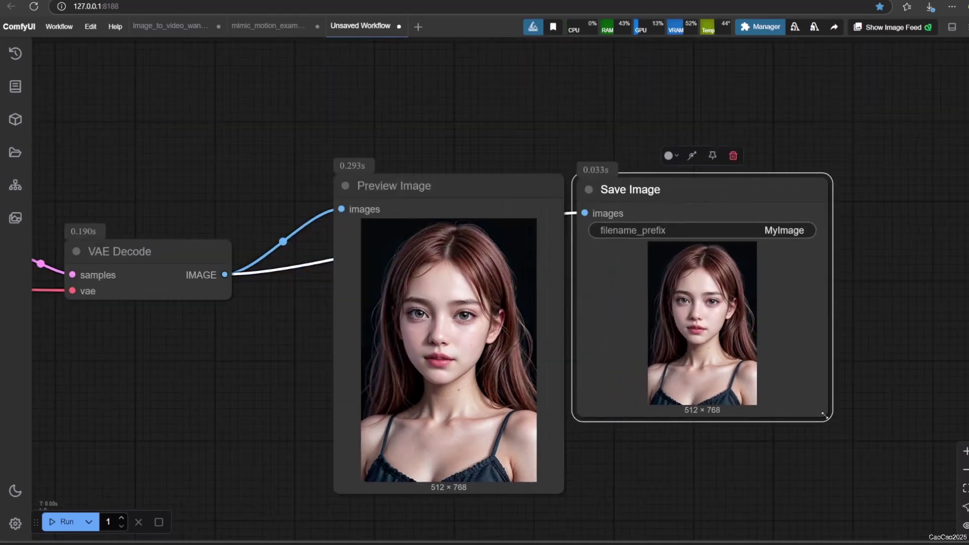
left_click_drag(825, 415, 877, 481)
Save the previewed portrait to downloads and queue another generation run.
right_click(453, 174)
left_click(467, 271)
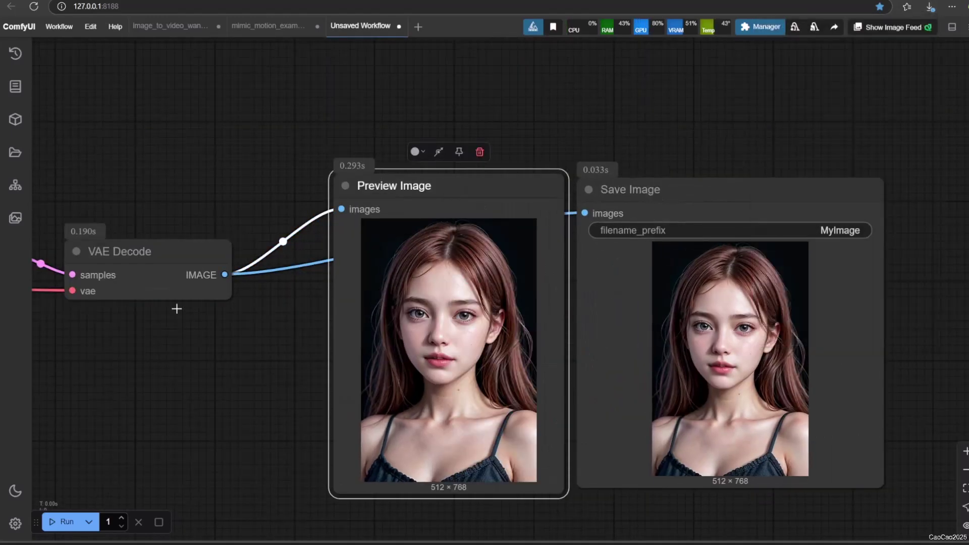
key("ctrl+Return")
scroll(255, 361, "down", 1)
scroll(269, 396, "up", 2)
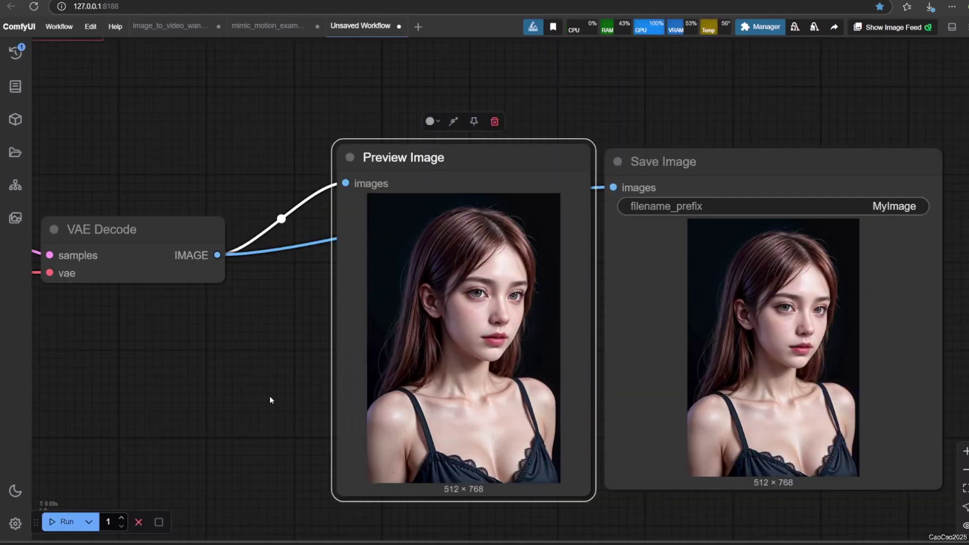
scroll(244, 399, "down", 1)
left_click(663, 181)
Delete the Save Image node and bring the prompt and sampler nodes into view.
key("Delete")
scroll(165, 364, "down", 2)
left_click_drag(164, 363, 778, 376)
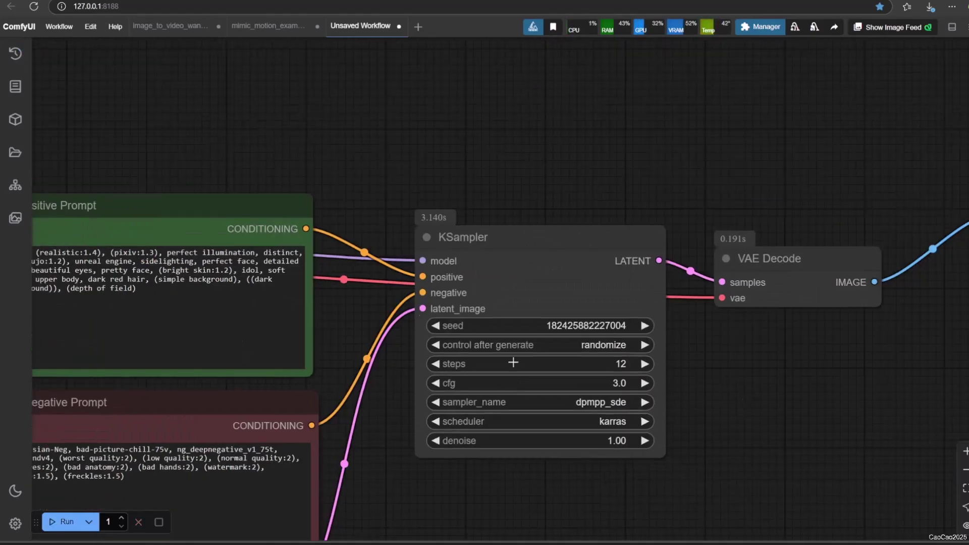
scroll(331, 319, "up", 4)
Add 'red dress' and 'cowboy shot' to the positive prompt, queuing a run after each.
left_click(519, 327)
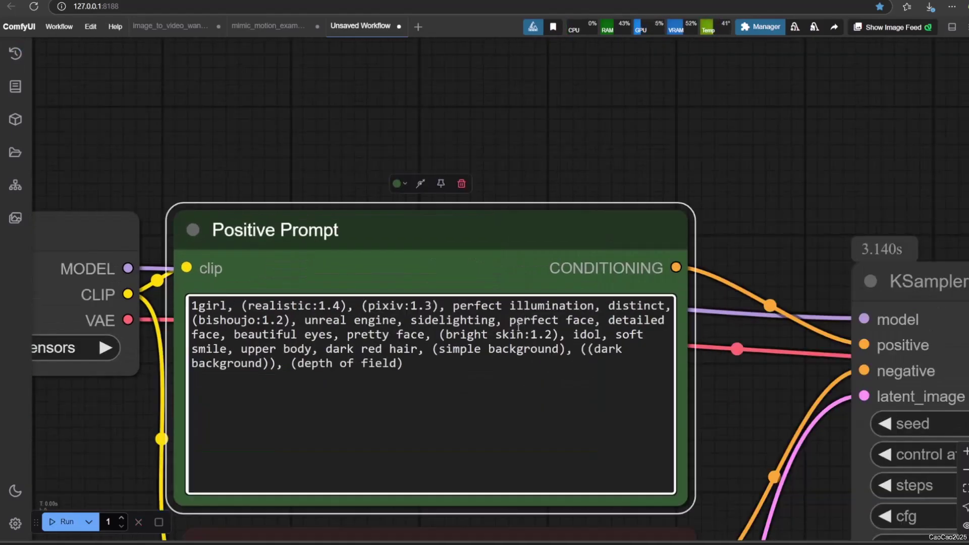
type("red dress,")
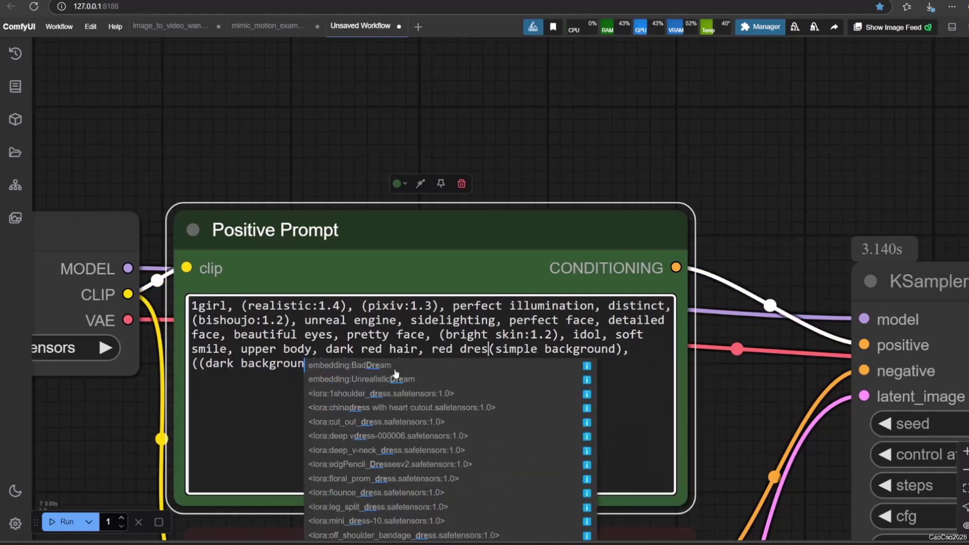
key("ctrl+Return")
scroll(420, 121, "down", 3)
left_click_drag(758, 122, 631, 41)
scroll(385, 181, "up", 2)
left_click(385, 180)
type(", cowboy shot")
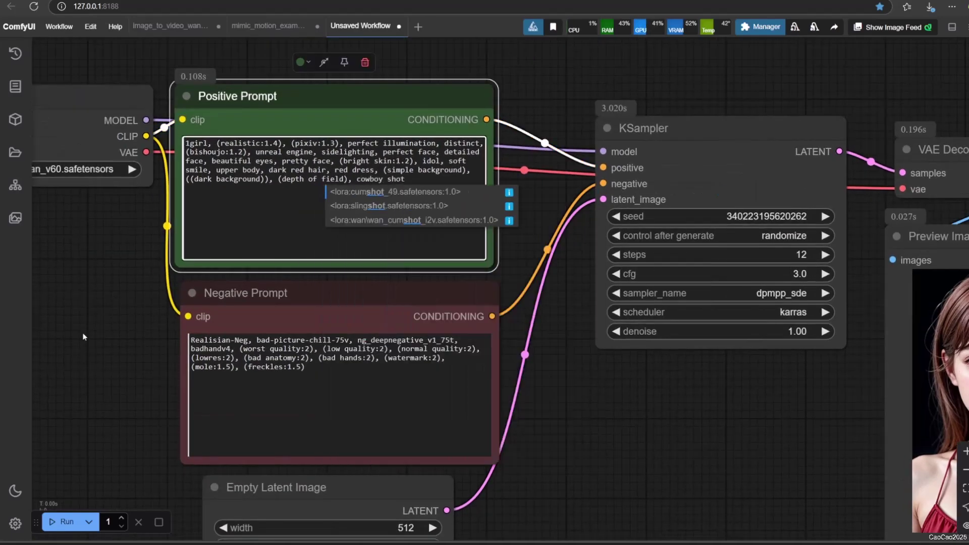
key("ctrl+Return")
Move the Positive Prompt below the KSampler and switch the prompt to 'in school' with 'teacher attire'.
left_click_drag(695, 455, 493, 400)
scroll(492, 400, "down", 2)
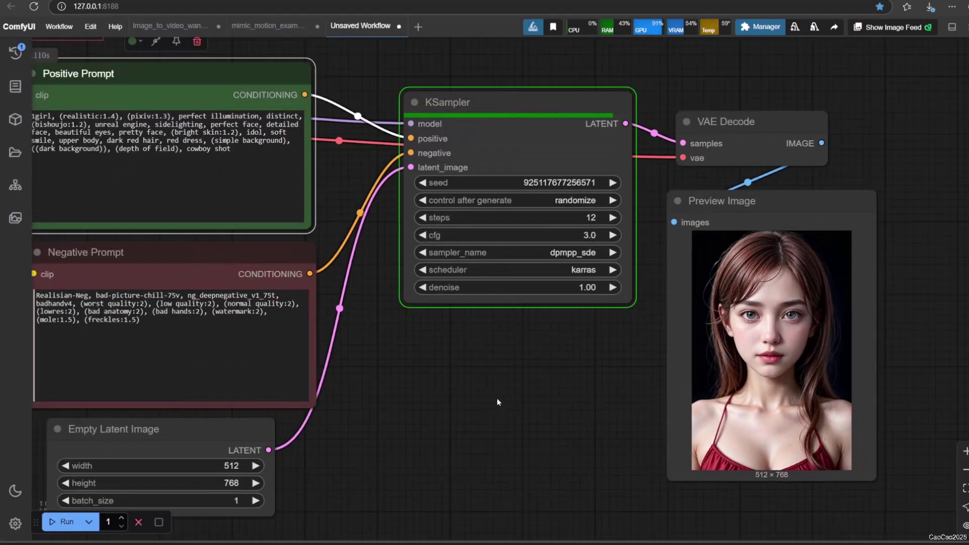
scroll(497, 398, "up", 1)
left_click_drag(254, 97, 628, 312)
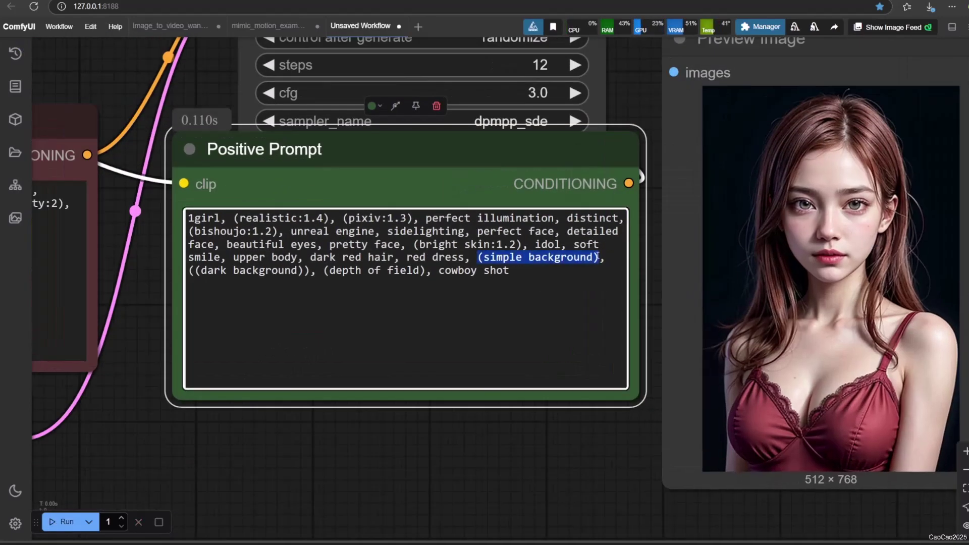
type("in school,")
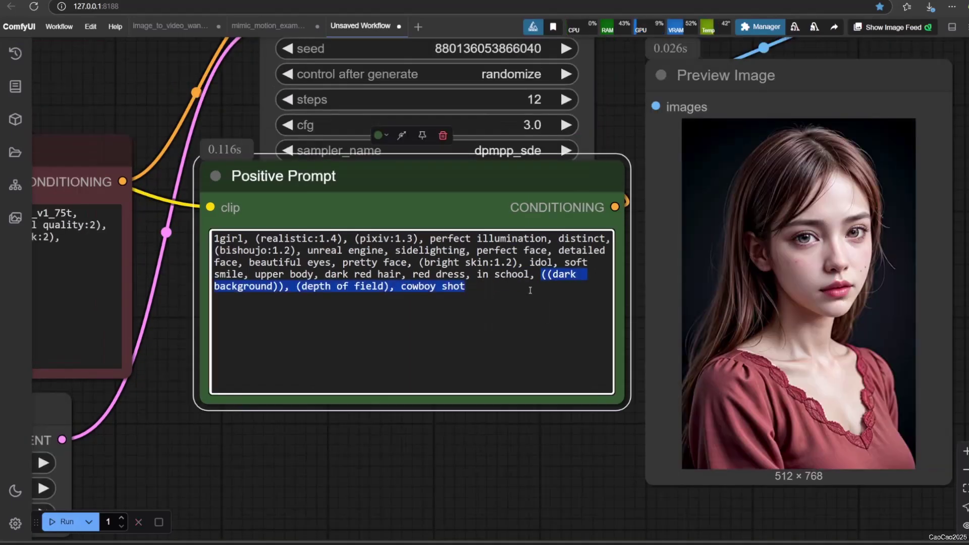
key("BackSpace")
key("ctrl+Return")
left_click_drag(465, 275, 432, 274)
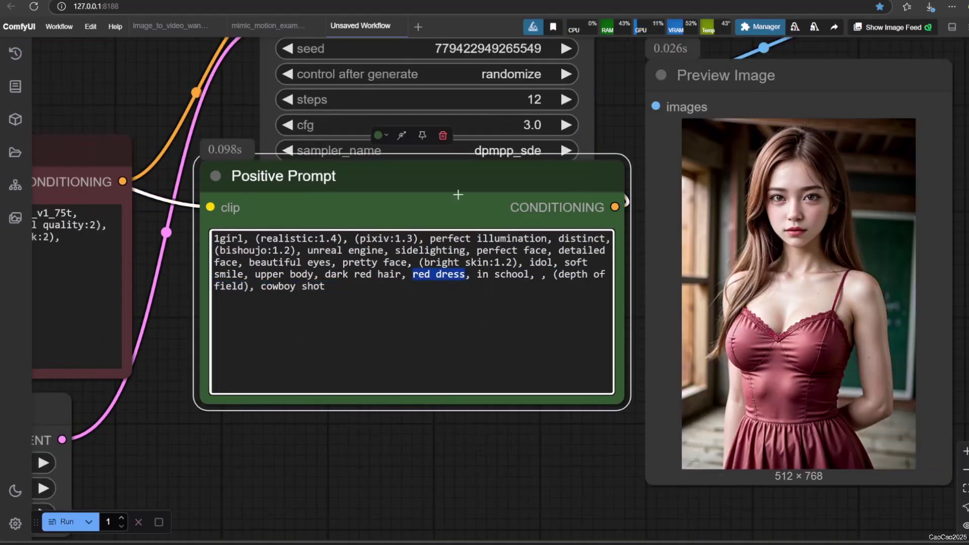
type("teacher attire")
key("ctrl+Return")
Rewrite the prompt to 'asian, dark skin' on the 'beach' in a 'bikini' and queue a run.
left_click_drag(414, 422, 373, 424)
left_click_drag(454, 275, 372, 276)
type("asian, dark skin")
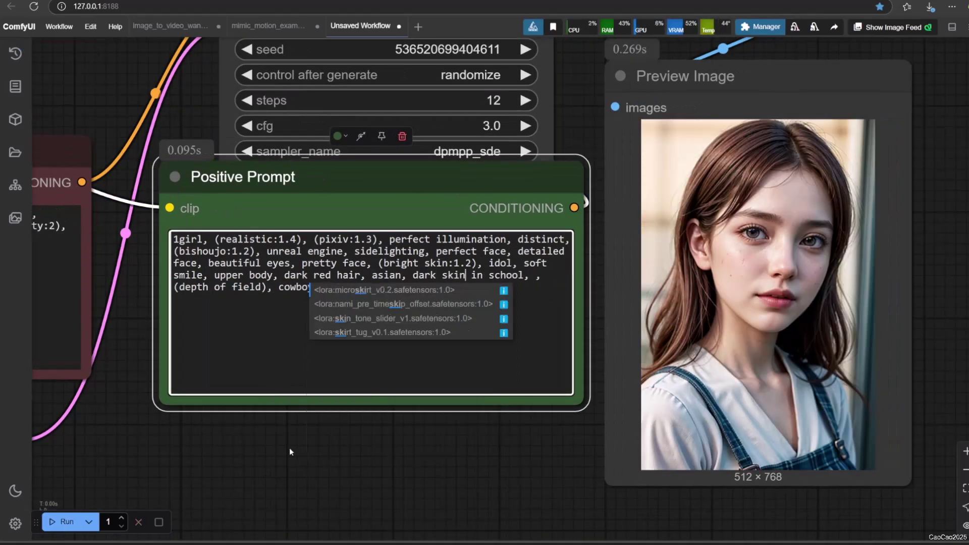
double_click(519, 275)
type("beach")
left_click(542, 275)
type("bikini")
key("ctrl+Return")
Replace bikini with 'life guard', add a jacket and 'blue hair' weighted 1.2, queuing runs.
double_click(189, 287)
type("life guard")
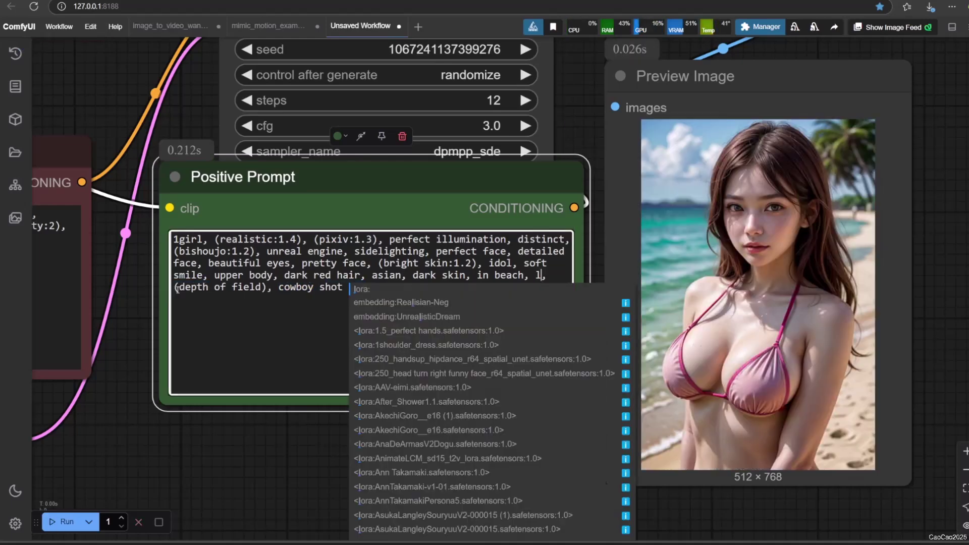
key("ctrl+Return")
key("ctrl+shift+Left")
key("ctrl+shift+Left")
key("ctrl+Return")
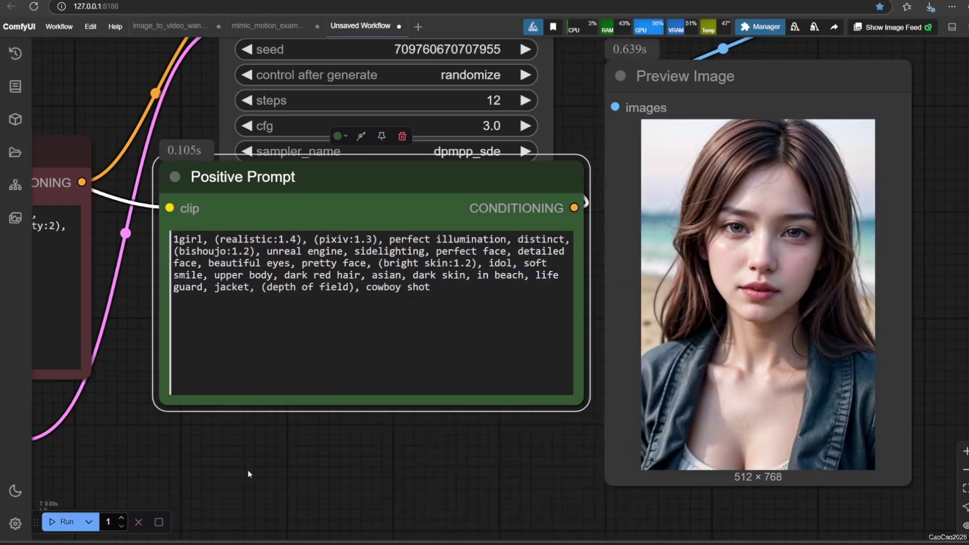
left_click(420, 389)
type(", blue hair")
key("ctrl+Return")
key("ctrl+shift+Left")
key("ctrl+shift+Left")
key("ctrl+Up")
key("ctrl+Up")
key("ctrl+Return")
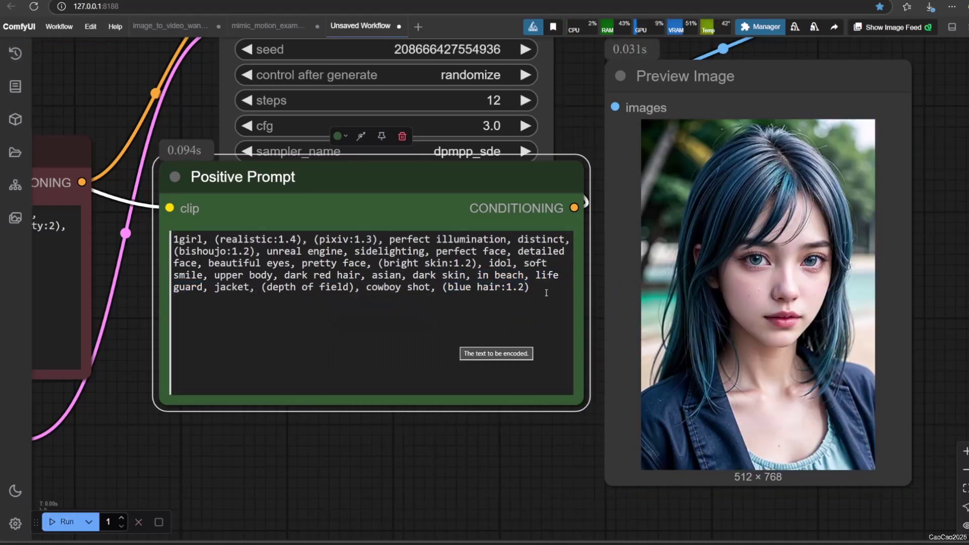
Try adding 'flying', undo it, then raise the dark skin weight to 1.3 and rerun.
left_click(194, 300)
type(", flying")
key("ctrl+Return")
key("ctrl+z")
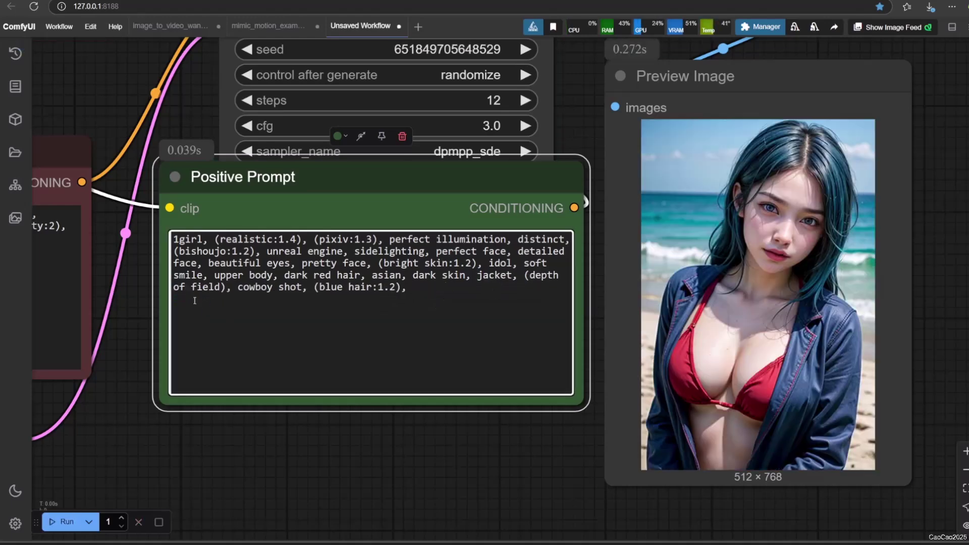
key("ctrl+Return")
key("ctrl+Up")
key("ctrl+Up")
key("ctrl+Return")
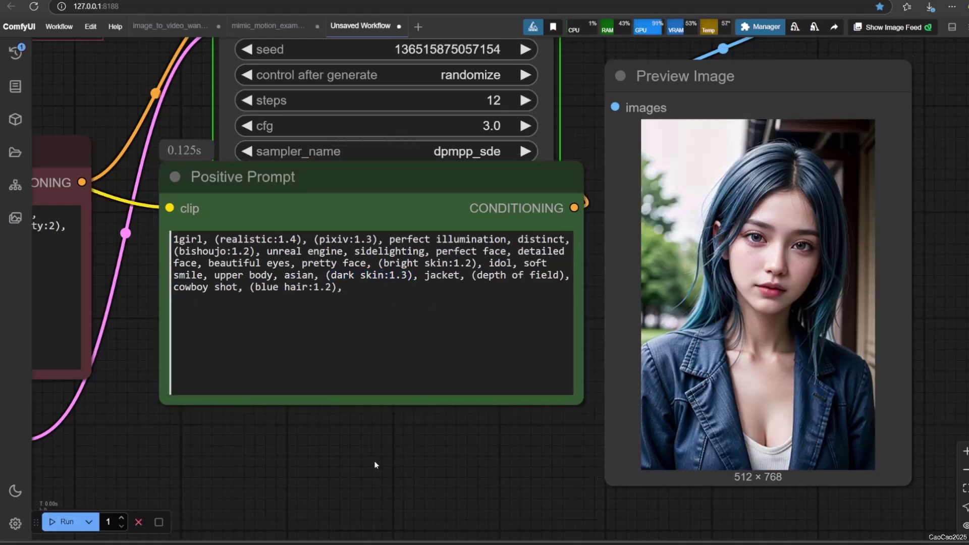
Remove '(bright skin:1.2)', raise dark skin to 1.5, and add 'red jacket' 'on a building'.
left_click_drag(378, 263, 505, 263)
key("BackSpace")
key("ctrl+Return")
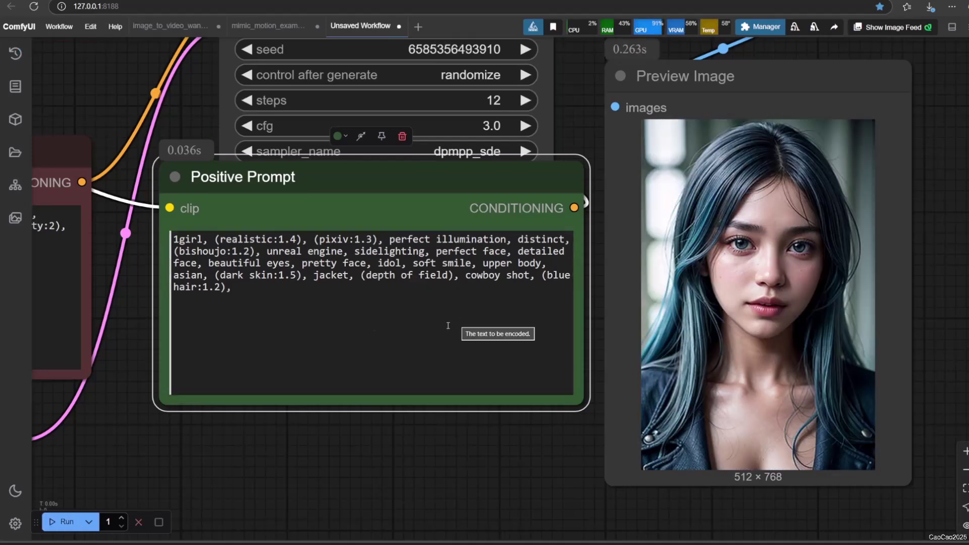
left_click(286, 275)
key("ctrl+Up")
key("ctrl+Up")
left_click(313, 275)
type("red")
left_click(303, 287)
type("on a building")
key("ctrl+Return")
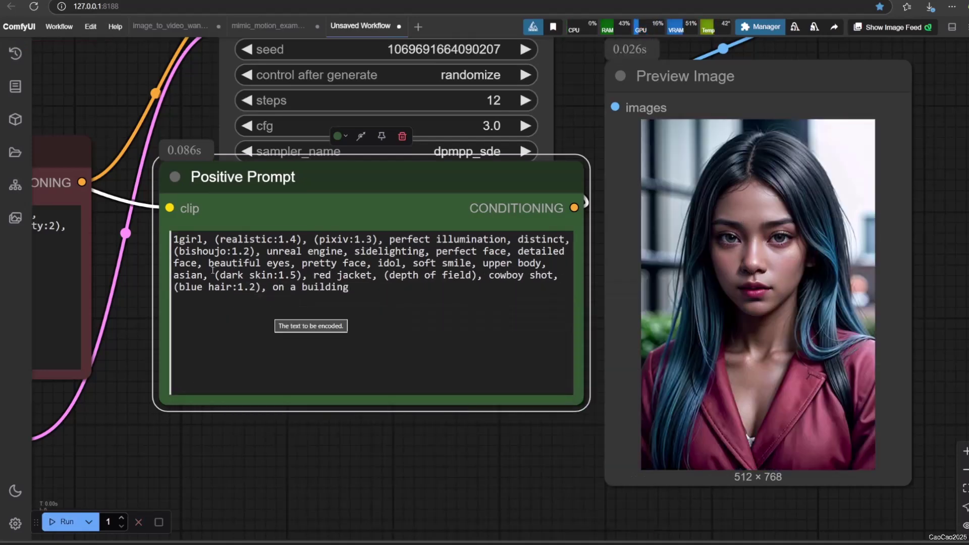
Drop dark skin and red jacket, and replace 'on a building' with 'full body' plus a standing term.
left_click_drag(213, 275, 376, 275)
key("BackSpace")
left_click_drag(493, 275, 567, 275)
type("full body,")
key("ctrl+Return")
left_click(565, 279)
type("standi")
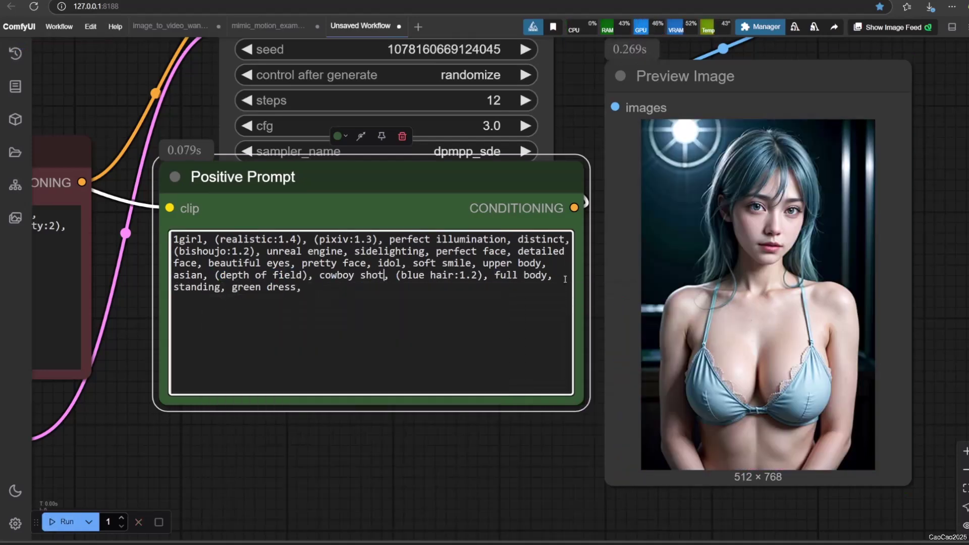
left_click(64, 523)
Add 'smiling,', 'big smile,' and 'lovely' to the prompt, queuing a run after each.
left_click(382, 393)
type("smiling,")
key("ctrl+Return")
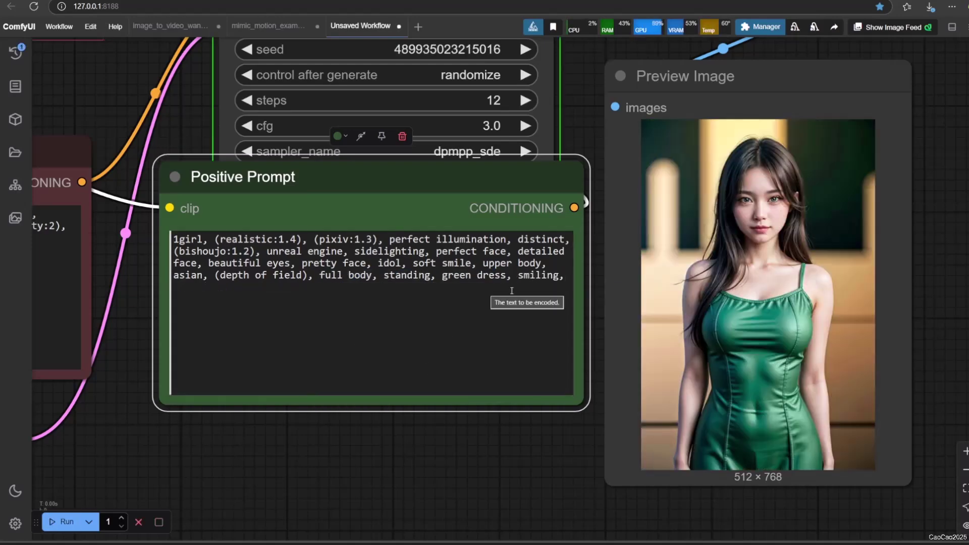
type("big smile,")
key("ctrl+Return")
type("lovely")
key("ctrl+Return")
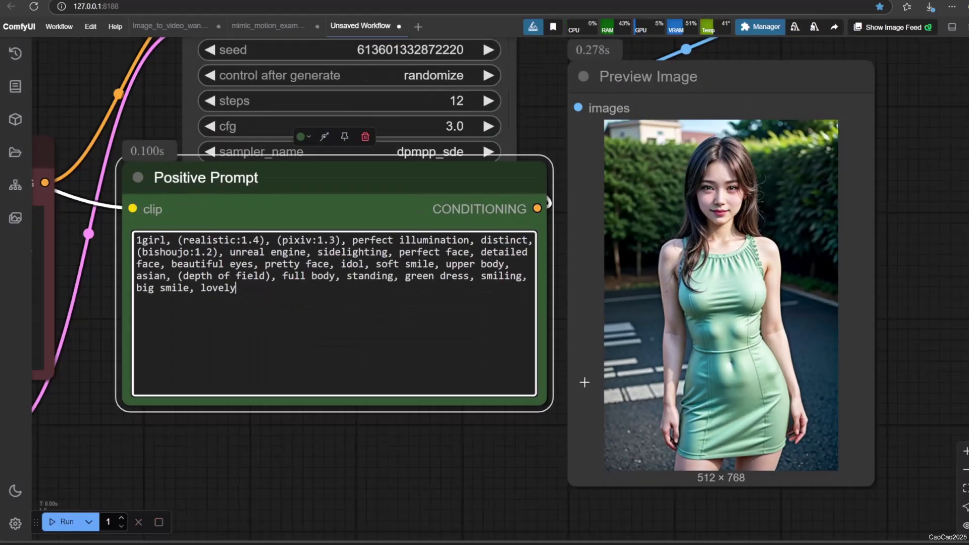
Replace 'soft smile' with 'asian', remove 'upper body' and 'unreal engine', then rerun.
left_click_drag(375, 264, 446, 264)
key("BackSpace")
left_click_drag(475, 264, 377, 264)
type("asian")
key("ctrl+Return")
left_click_drag(230, 252, 317, 252)
key("BackSpace")
key("ctrl+Return")
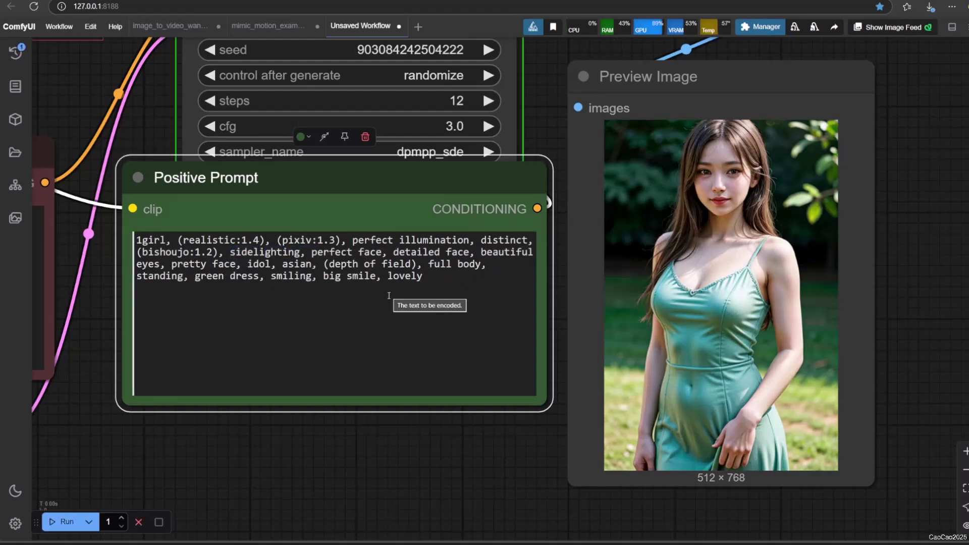
Weight 'hell' to 1.25, add 'fire mountain, lava,' and queue the fiery full-body run.
key("ctrl+Return")
key("ctrl+Up")
key("ctrl+Up")
key("ctrl+Up")
key("ctrl+Up")
key("ctrl+Up")
key("ctrl+Return")
type("fire mountain, lava,")
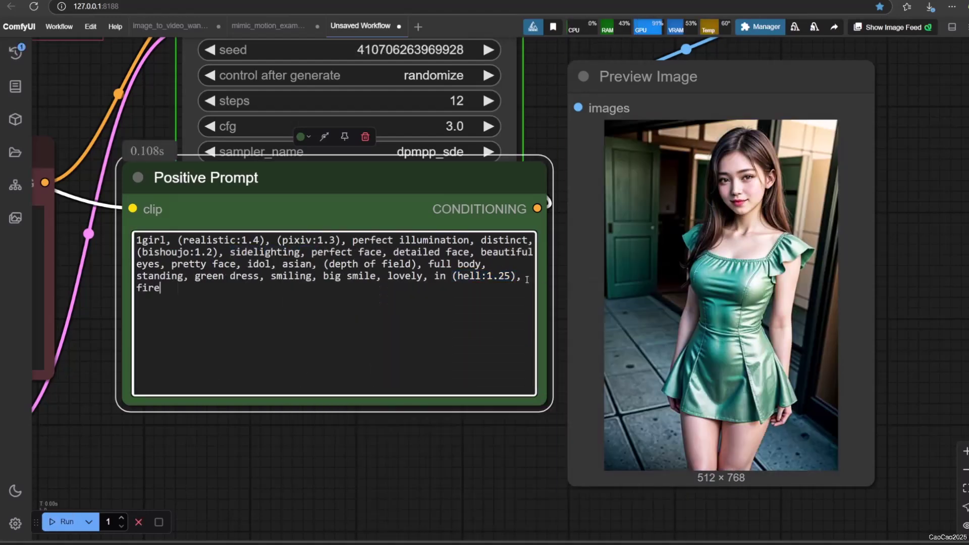
key("ctrl+Return")
left_click(367, 300)
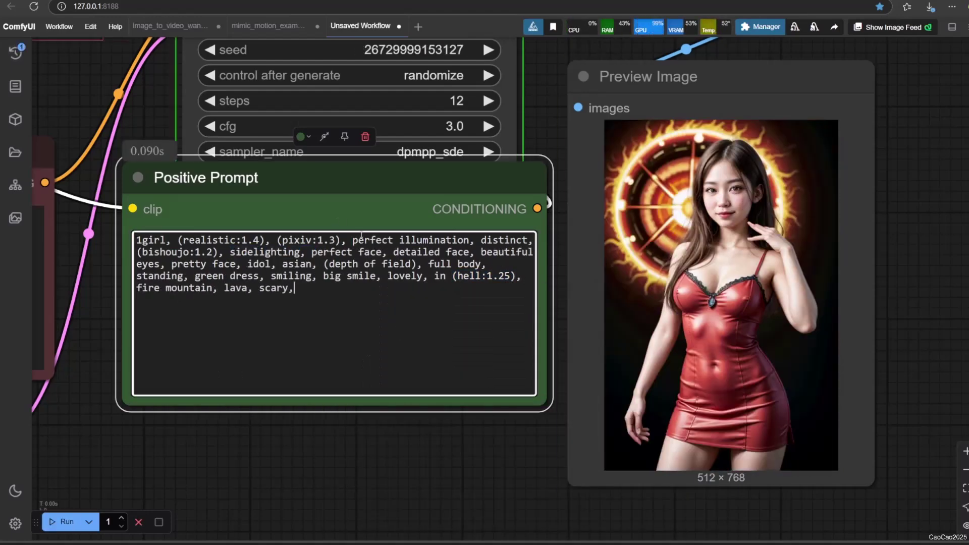